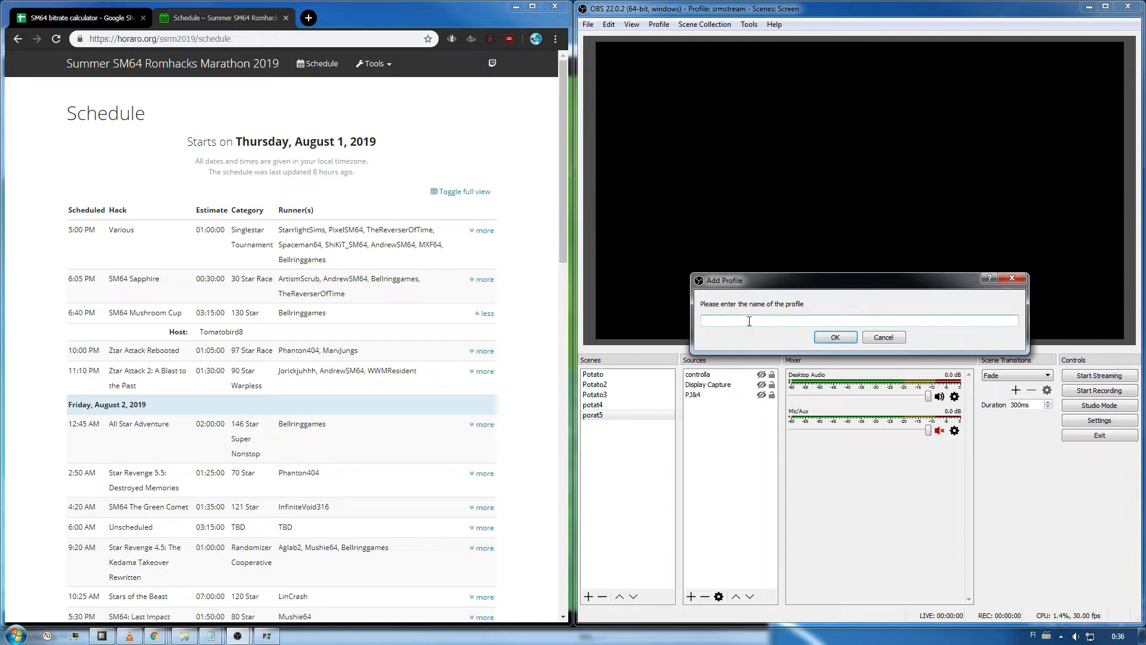
# Step: Dismiss the new profile prompt and check which profile is active in the profile list
pyautogui.click(893, 339)
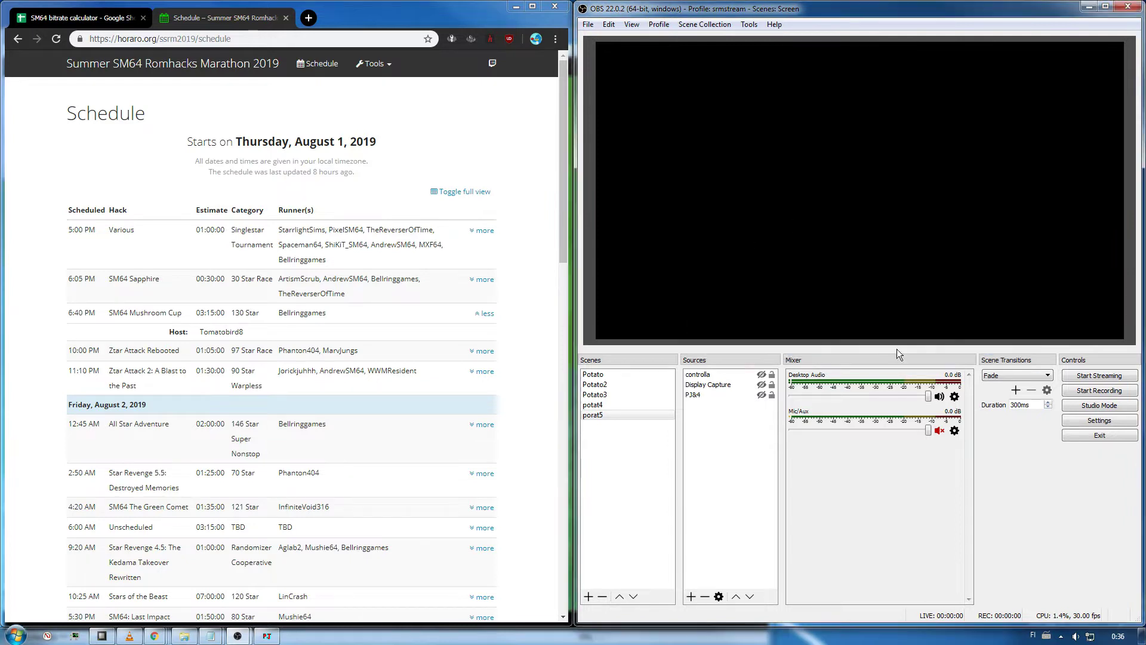
pyautogui.click(659, 24)
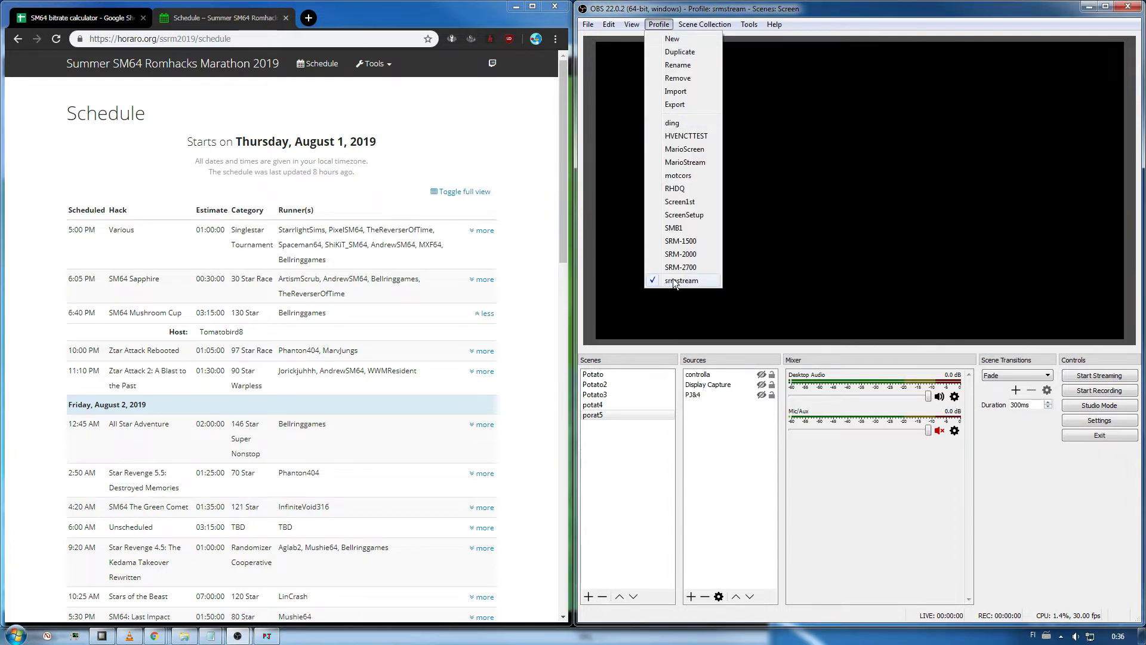
pyautogui.click(675, 451)
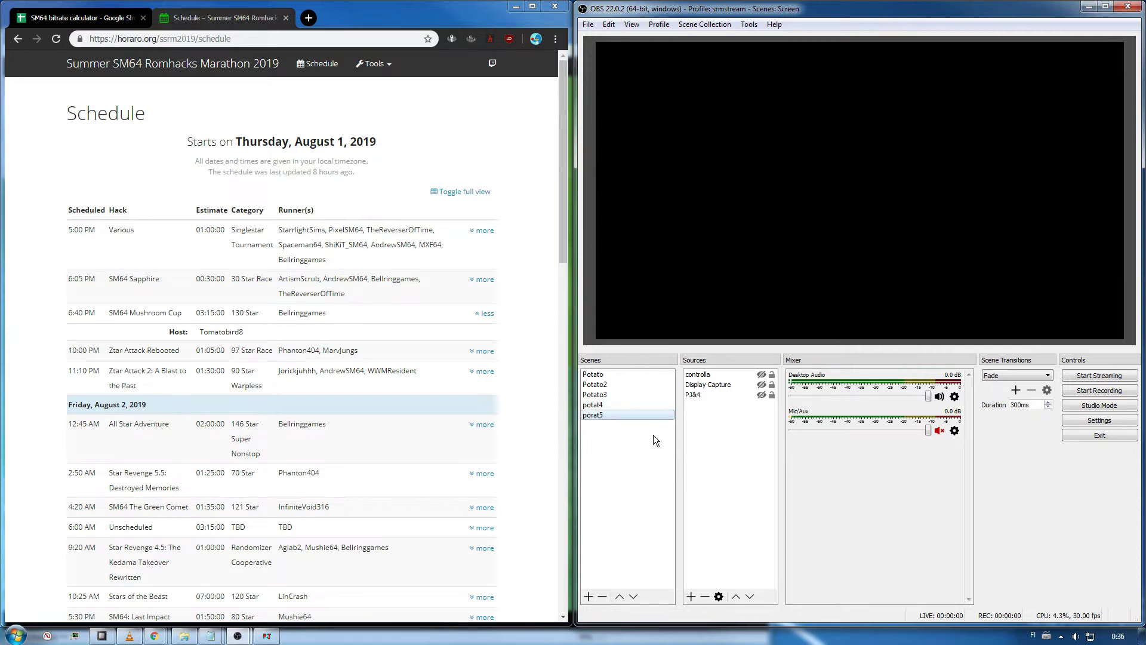
# Step: Add a new scene named srmstream
pyautogui.click(589, 597)
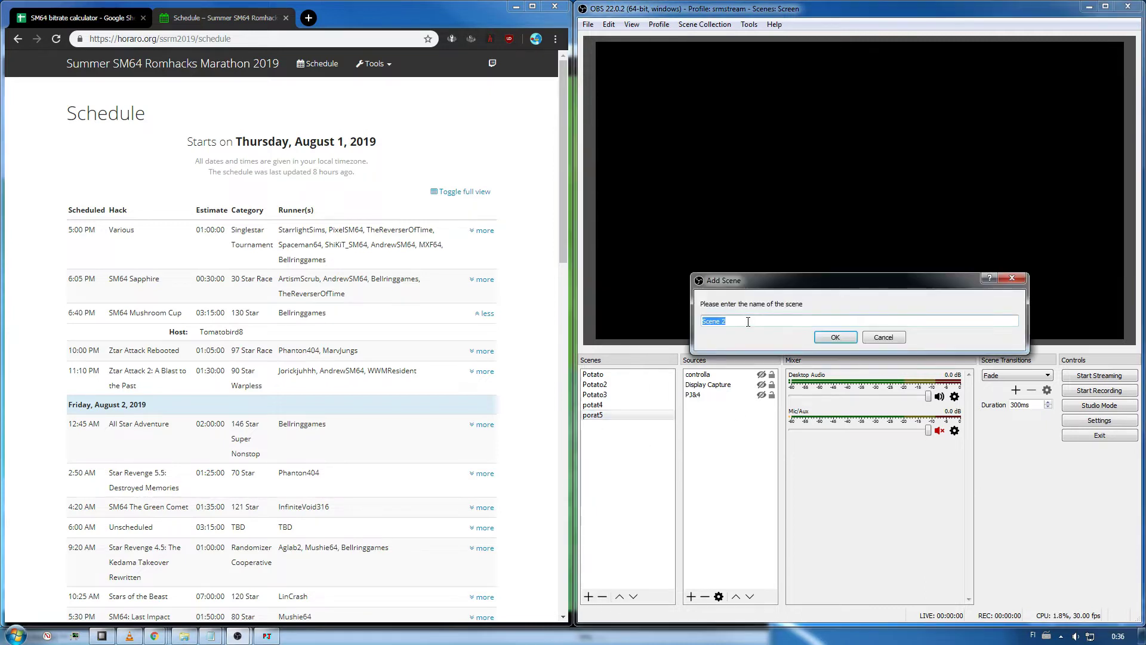
pyautogui.write('stream')
pyautogui.write('srm')
pyautogui.click(835, 338)
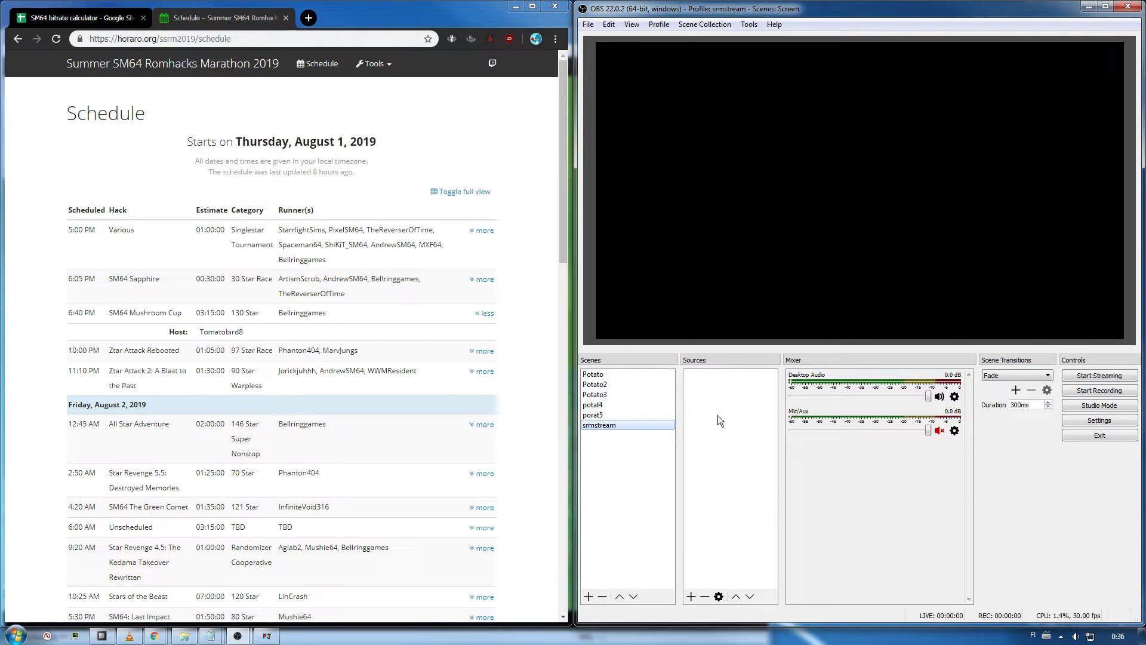
# Step: Add a window capture source named pj64__ to the srmstream scene, capturing the Project64 window running SM64 Star Road
pyautogui.click(267, 636)
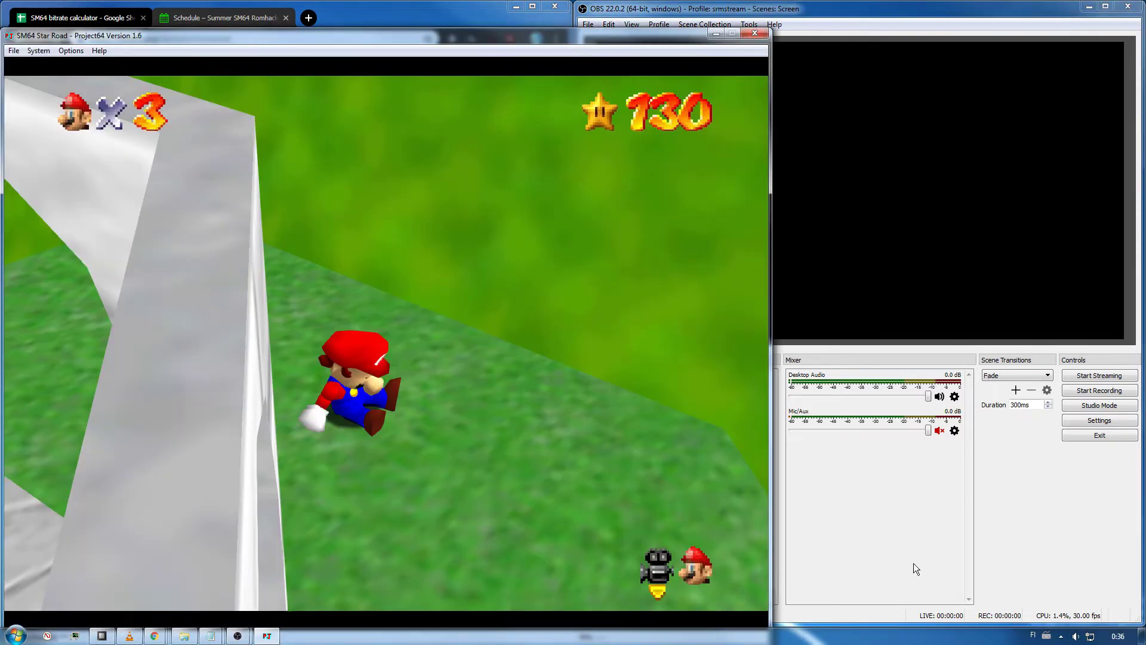
pyautogui.click(690, 599)
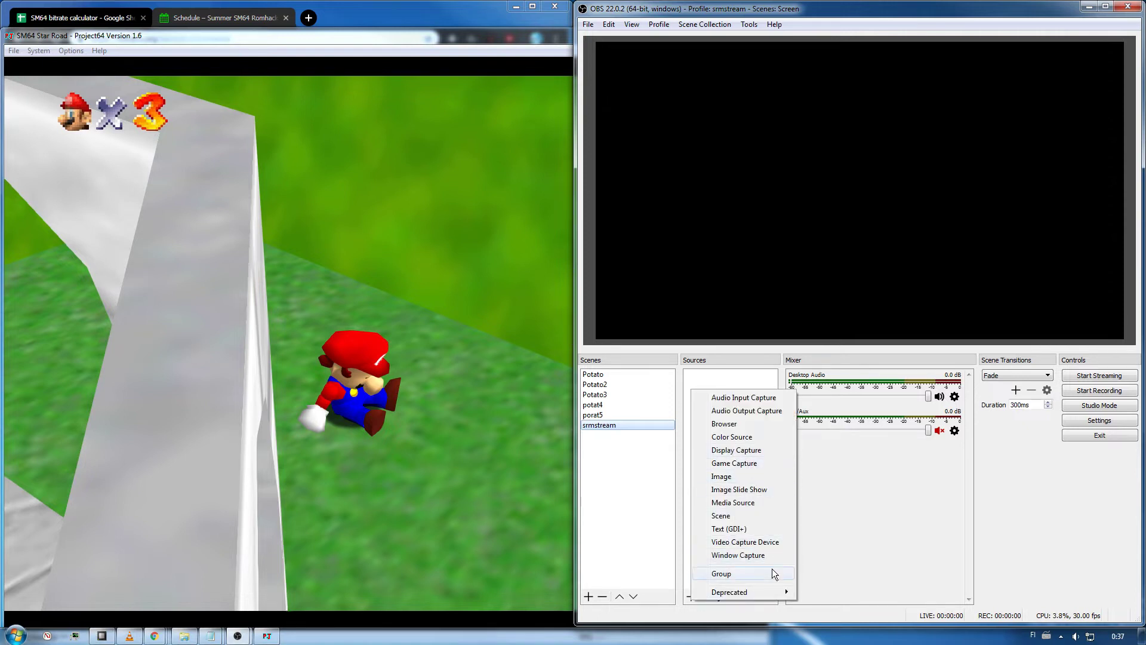
pyautogui.click(728, 555)
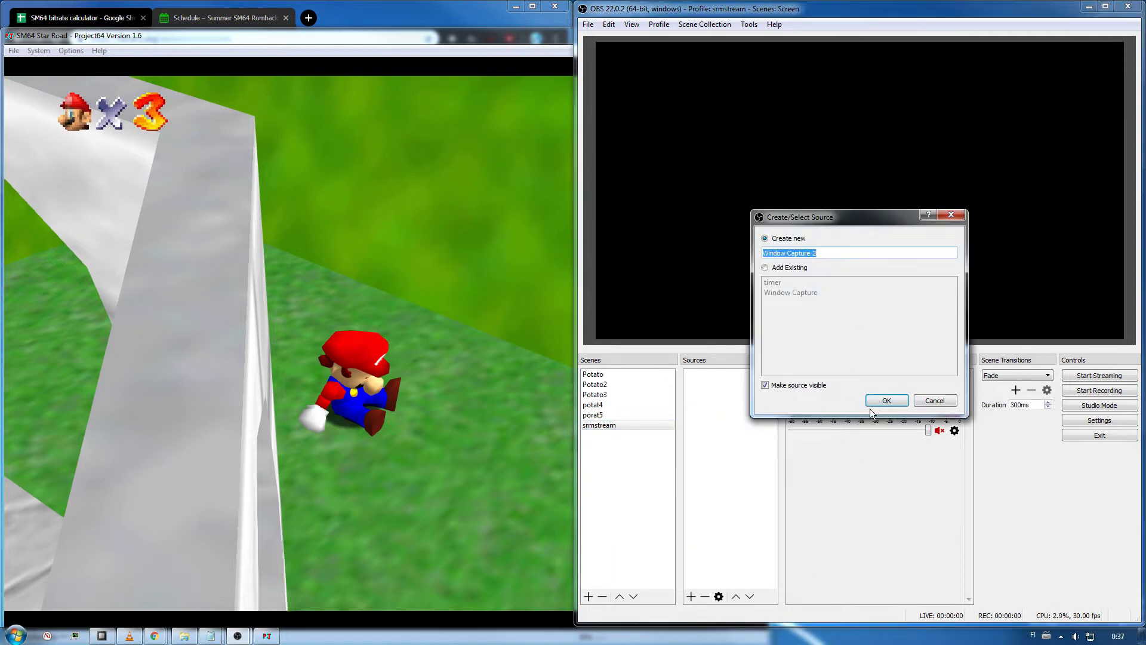
pyautogui.write('pj64')
pyautogui.click(872, 400)
pyautogui.click(890, 335)
pyautogui.press('Return')
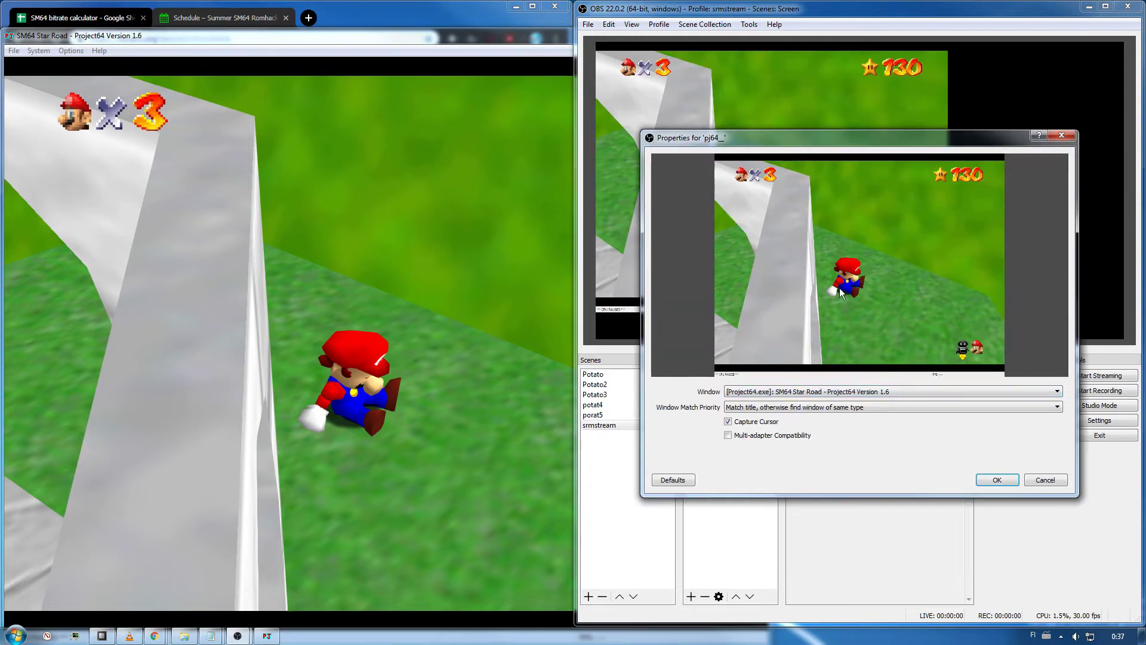
pyautogui.click(995, 480)
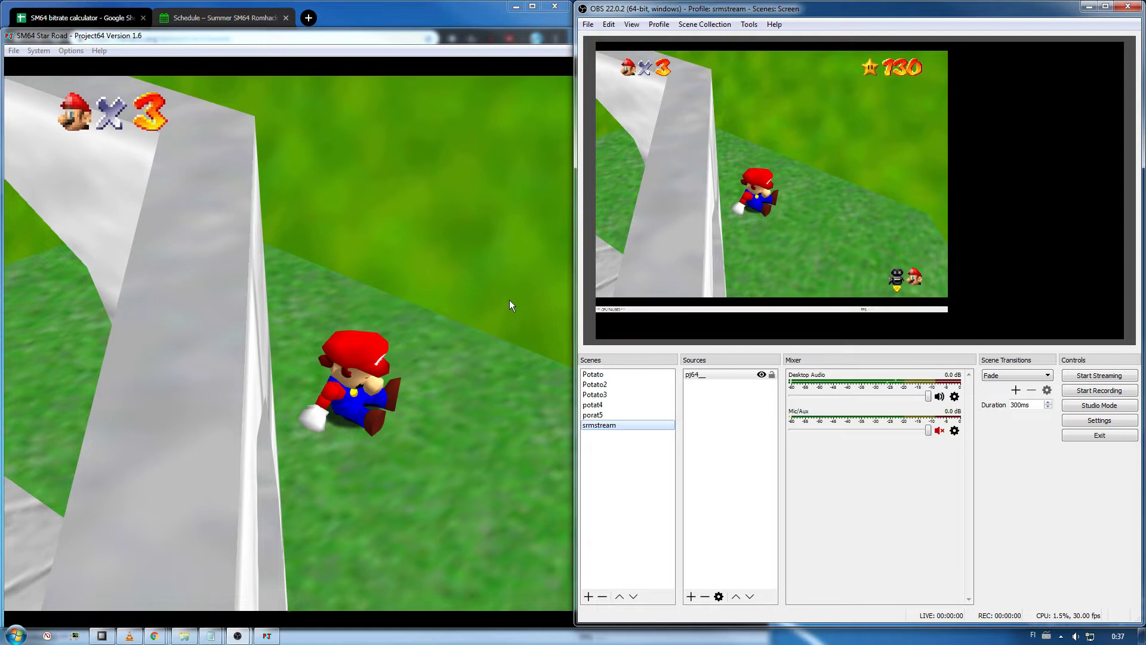
# Step: Switch to the marathon schedule in the browser and check how many runners are in the SM64 Mushroom Cup run
pyautogui.click(384, 21)
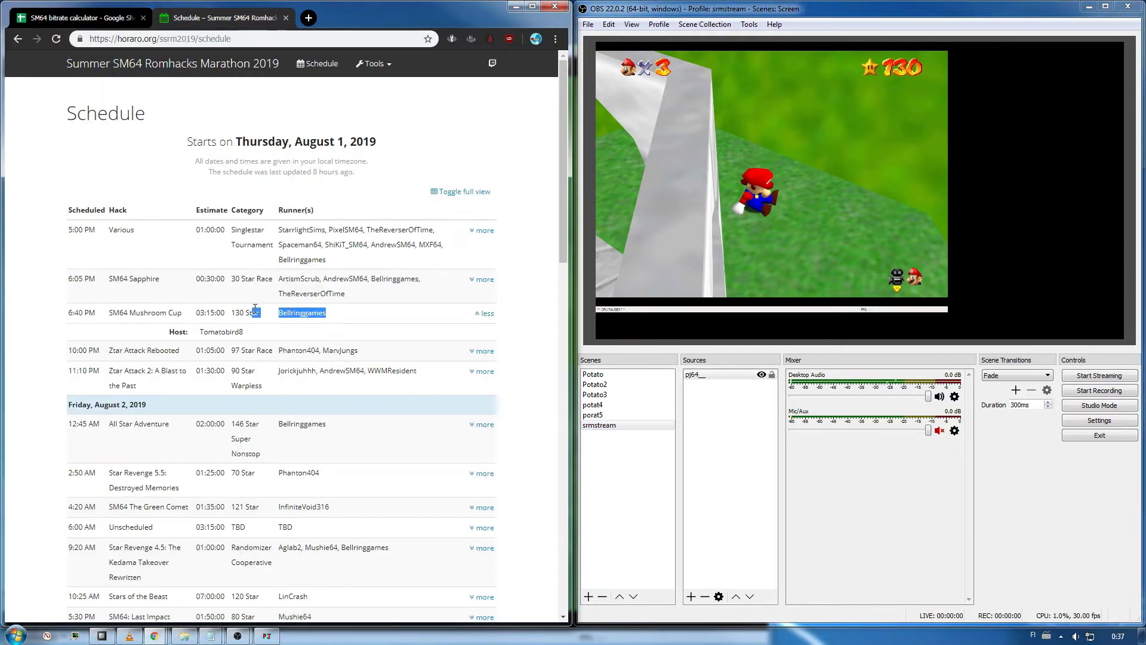
pyautogui.click(352, 320)
pyautogui.moveTo(67, 317); pyautogui.dragTo(191, 318)
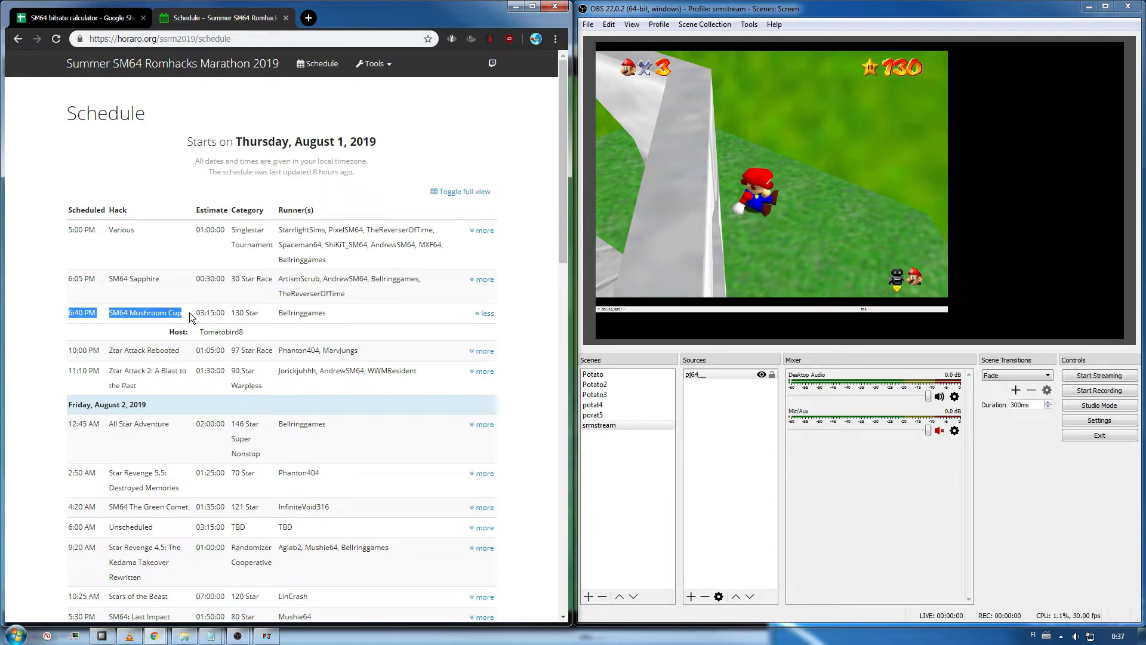
pyautogui.click(191, 318)
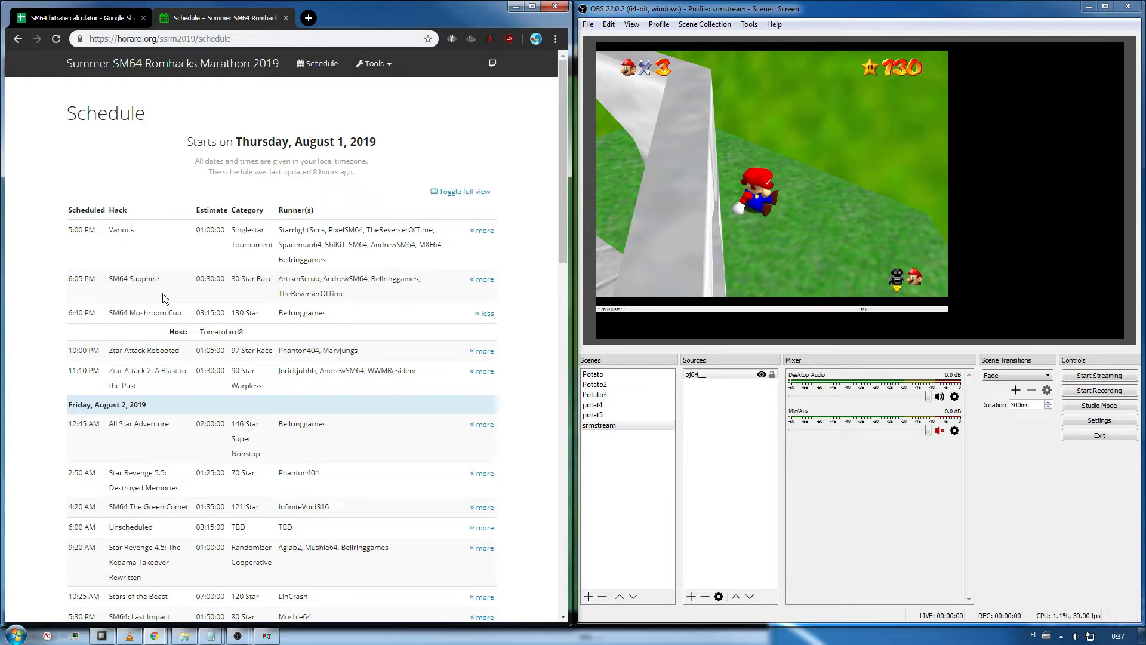
pyautogui.doubleClick(302, 313)
pyautogui.click(332, 316)
# Step: In the SM64 bitrate calculator sheet, examine the 1-way row for columns with a good resolution and read their width and height
pyautogui.click(83, 12)
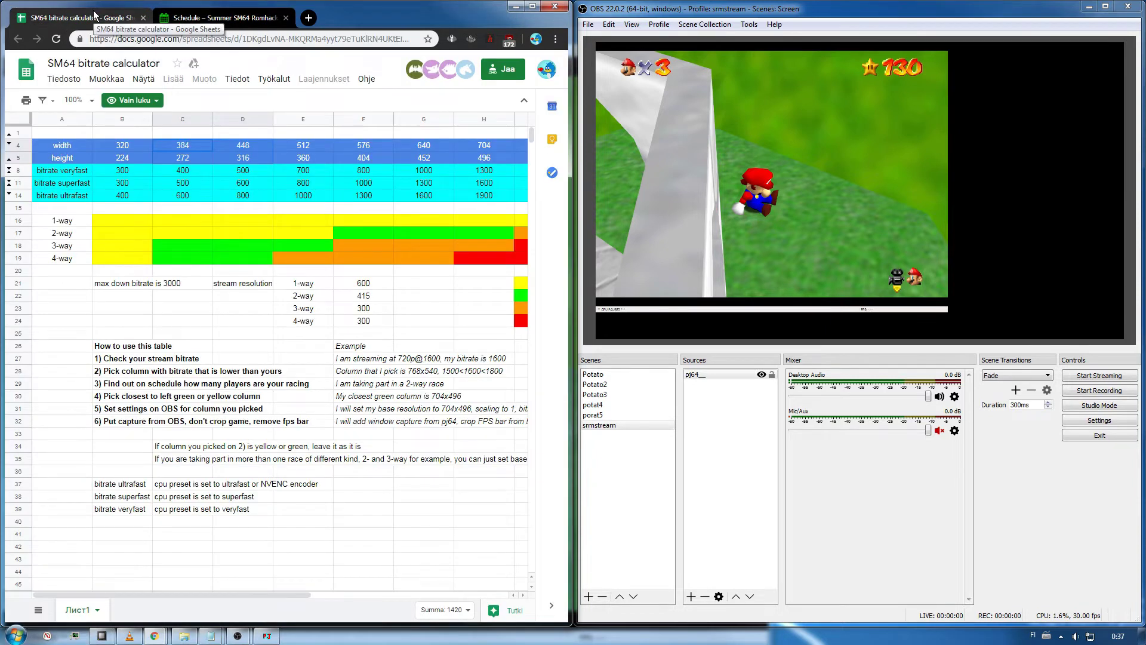
pyautogui.click(73, 222)
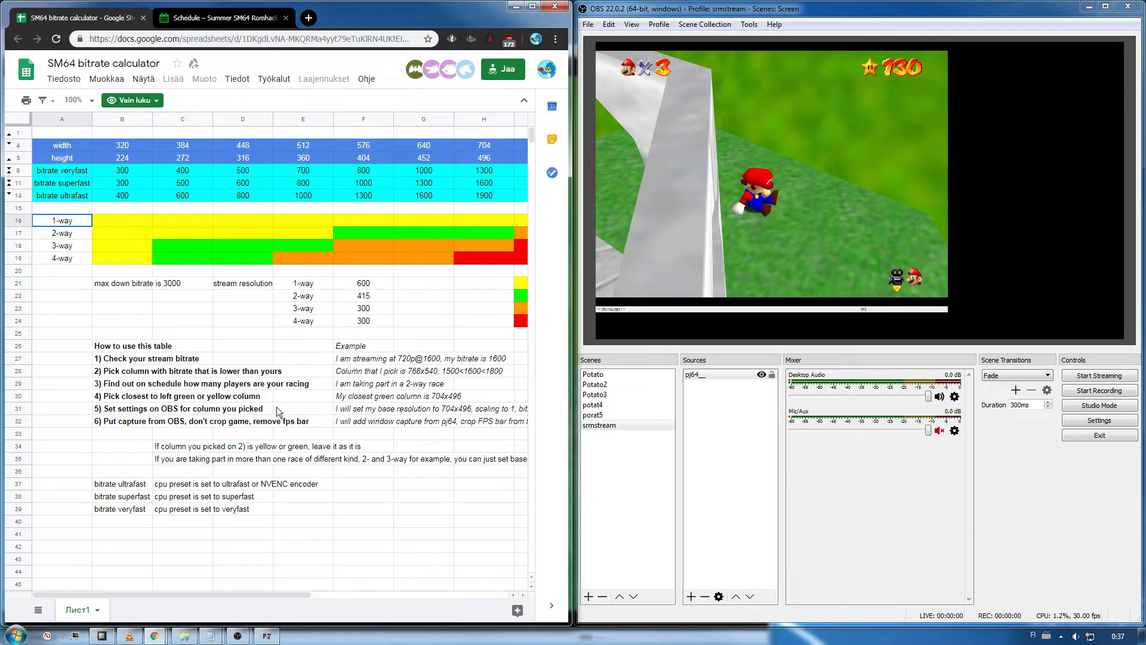
pyautogui.moveTo(218, 594); pyautogui.dragTo(442, 585)
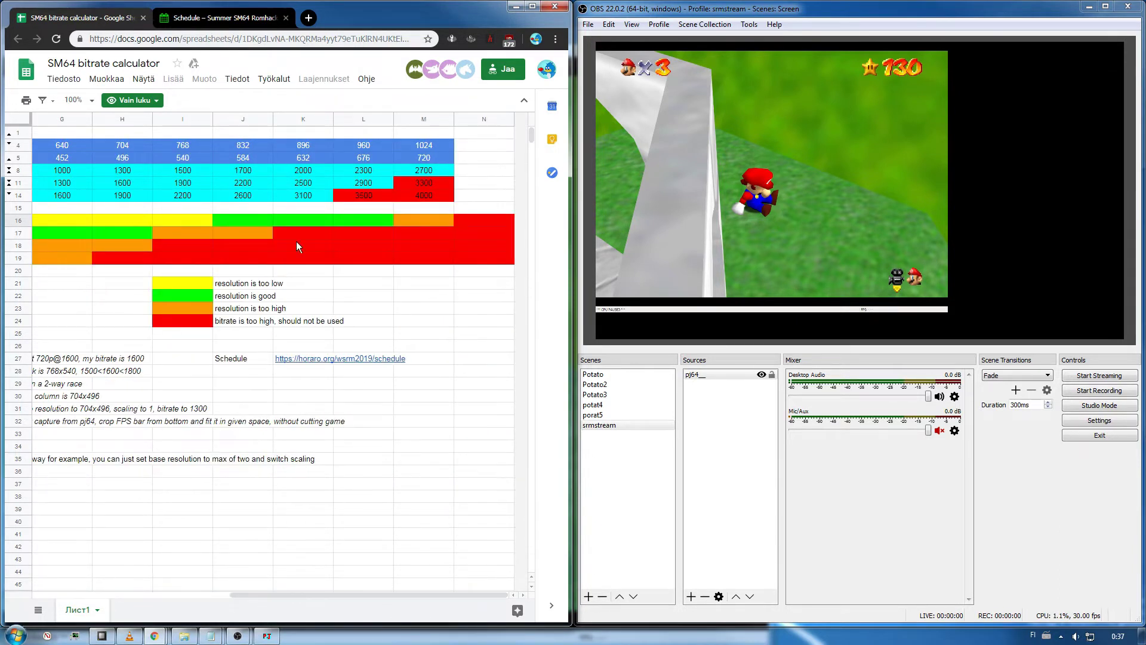
pyautogui.click(353, 220)
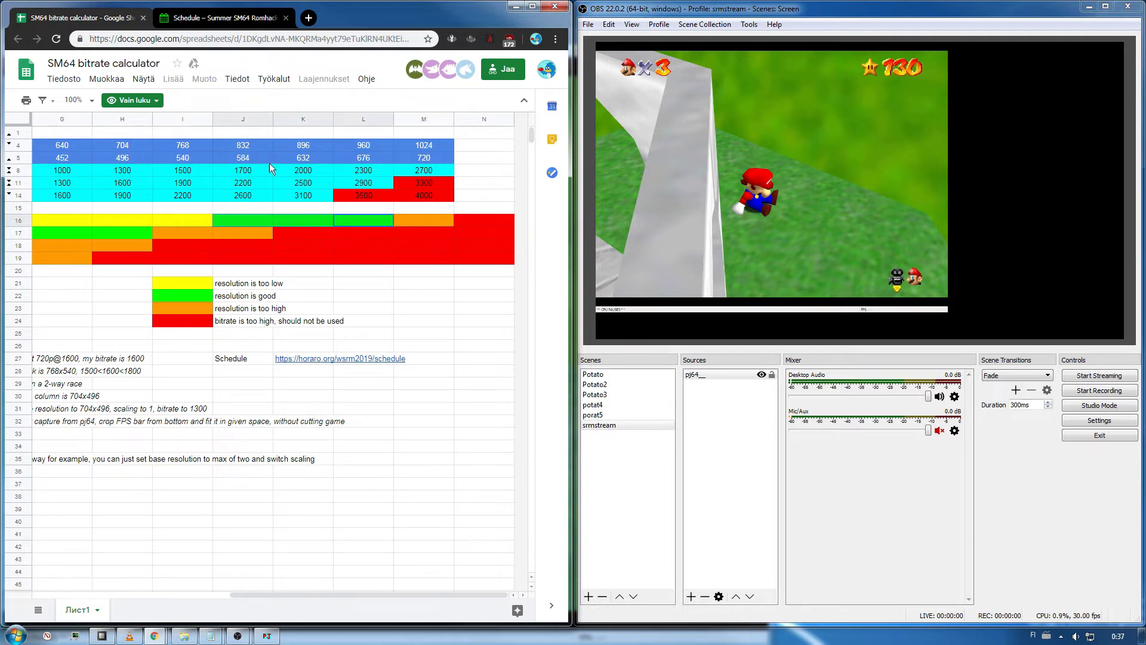
pyautogui.moveTo(233, 134); pyautogui.dragTo(378, 159)
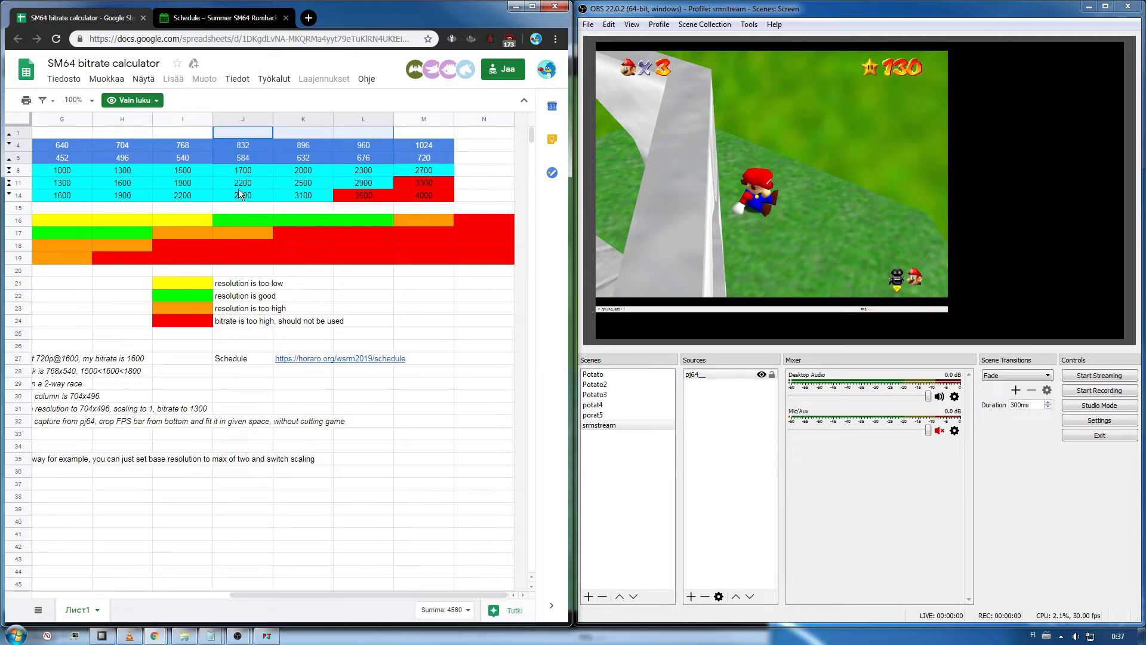
pyautogui.click(365, 150)
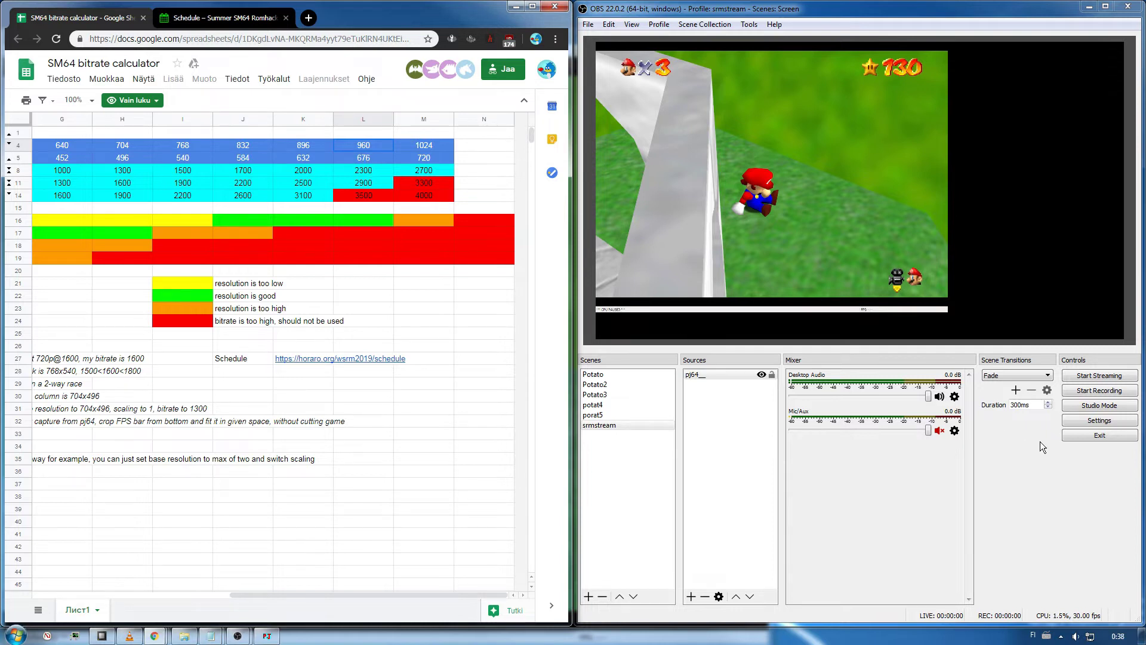
# Step: In the OBS video settings, set both the base canvas and output resolution to 960x676 and apply the change
pyautogui.click(1086, 421)
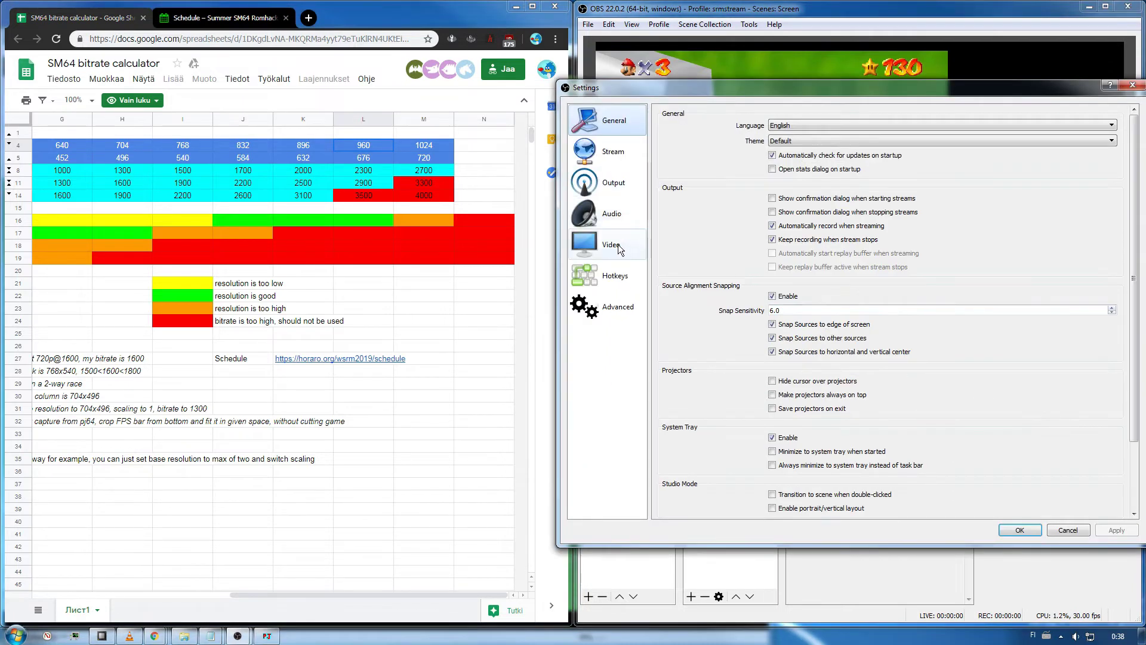
pyautogui.click(603, 245)
pyautogui.doubleClick(839, 118)
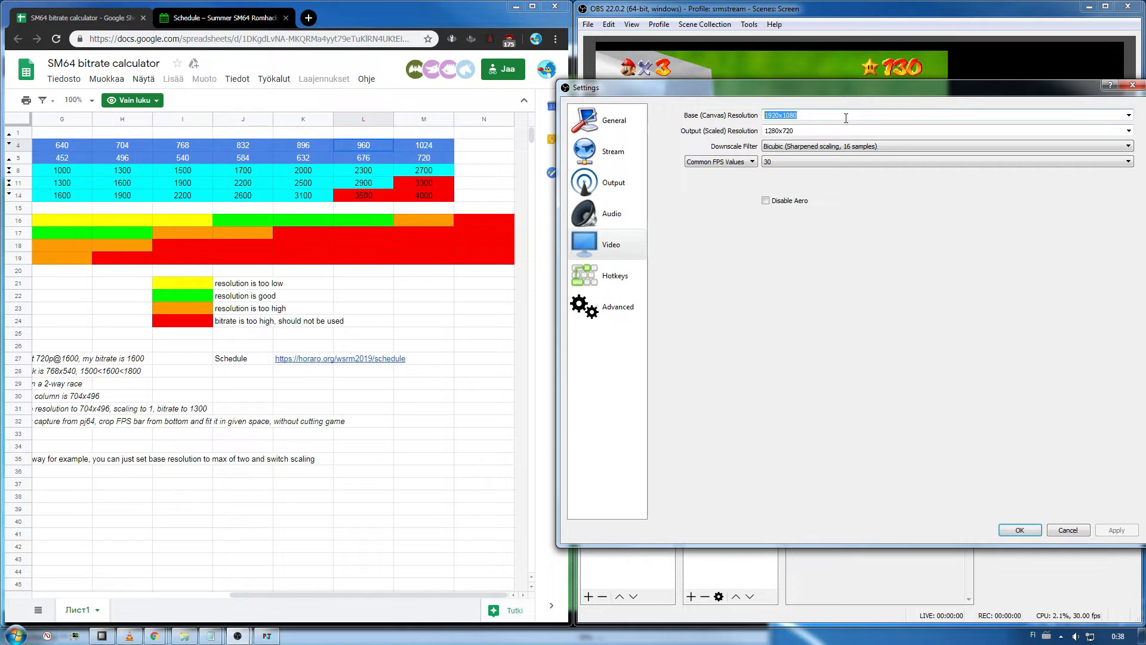
pyautogui.write('960x')
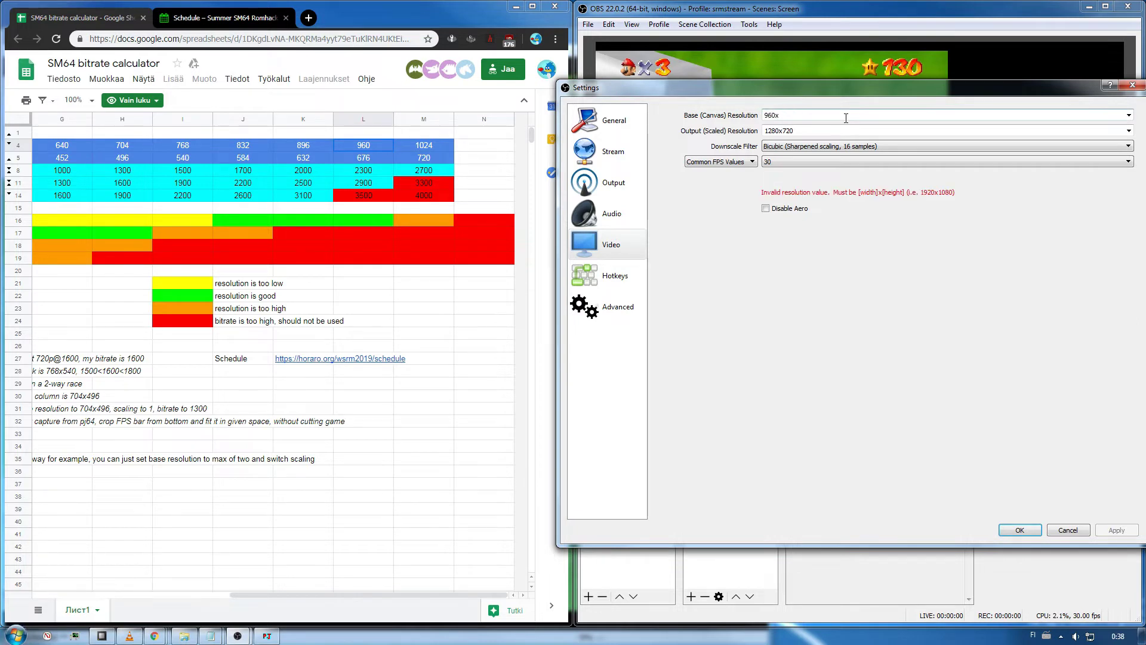
pyautogui.write('676')
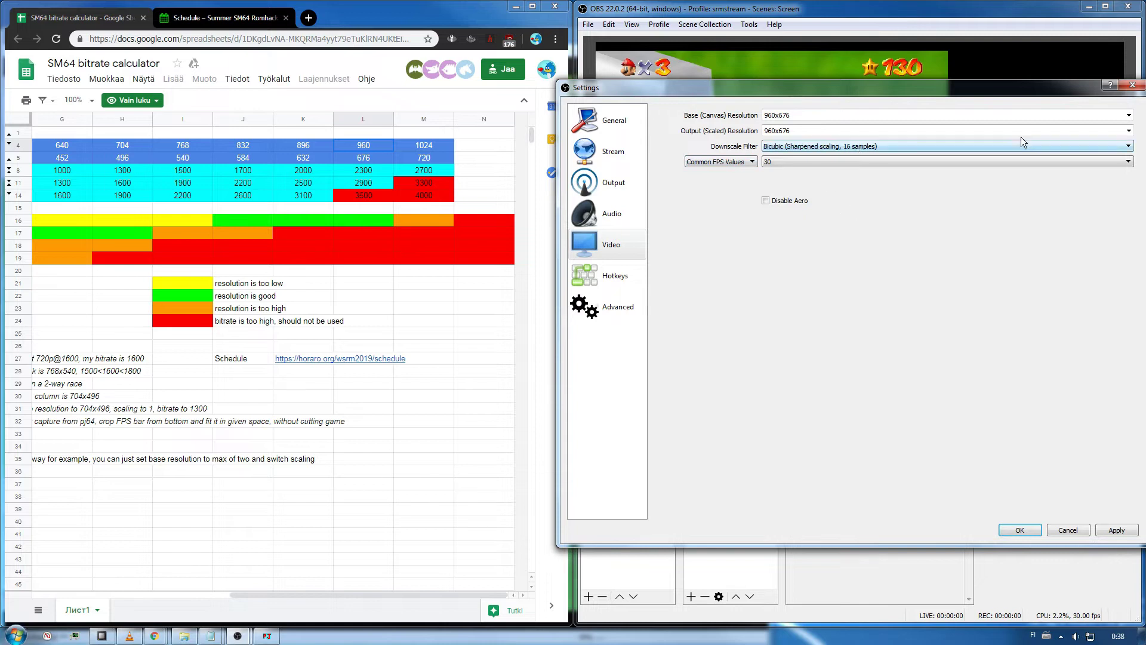
pyautogui.click(1128, 130)
pyautogui.click(811, 141)
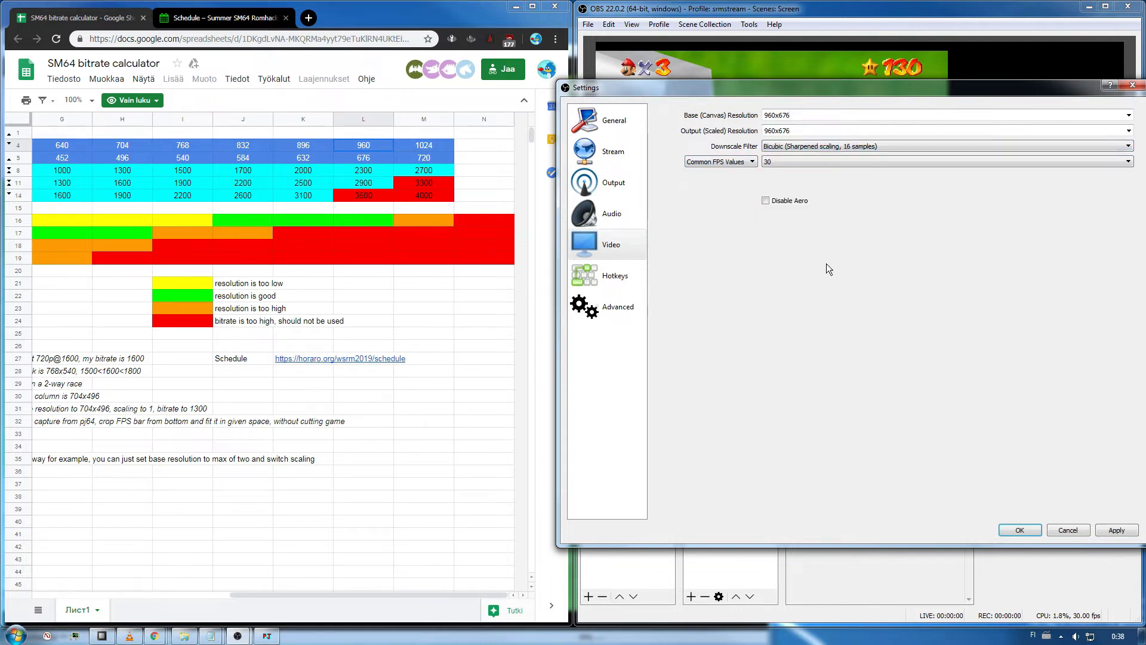
pyautogui.click(1111, 533)
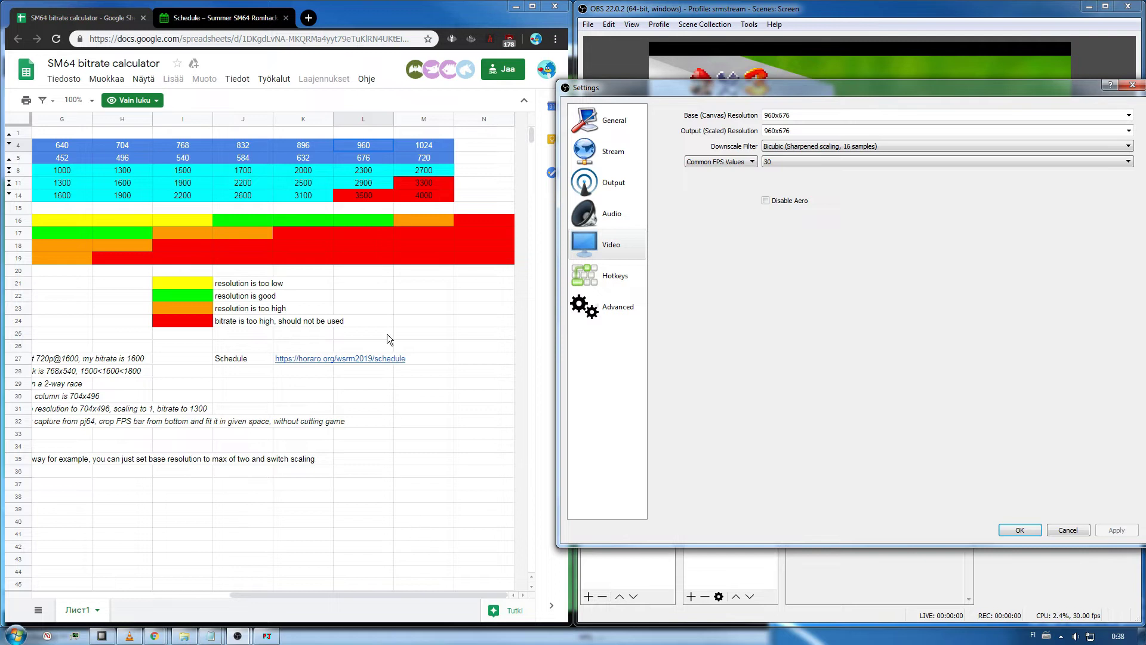
# Step: In the bitrate calculator sheet, look up the veryfast bitrate for the 960x676 column
pyautogui.click(366, 172)
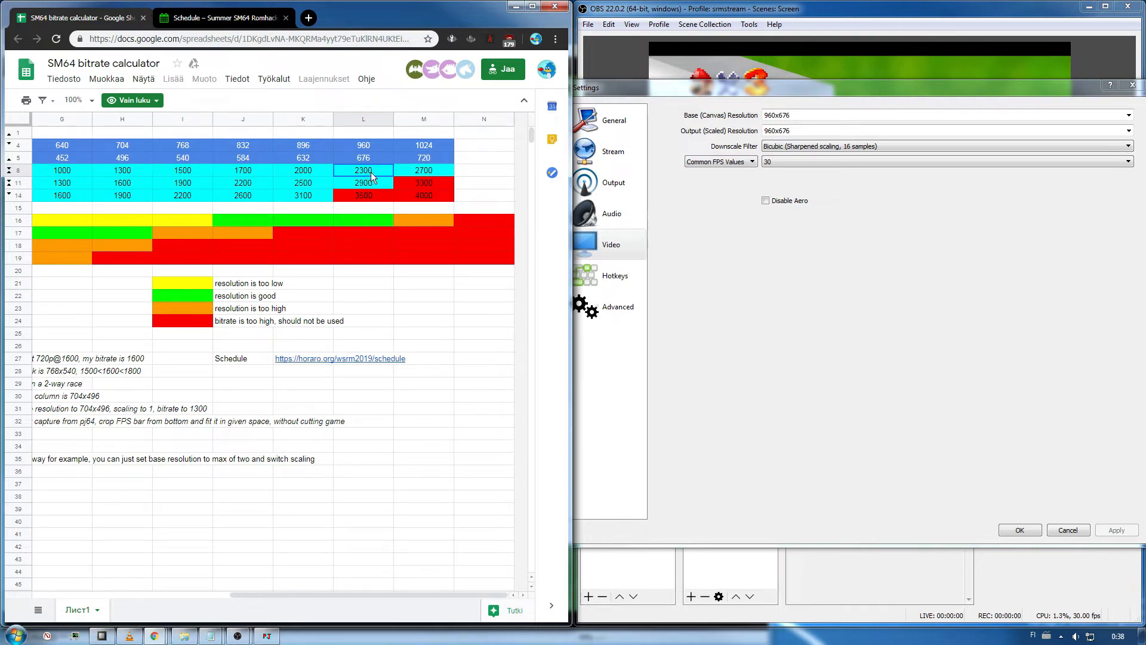
pyautogui.moveTo(385, 595); pyautogui.dragTo(91, 576)
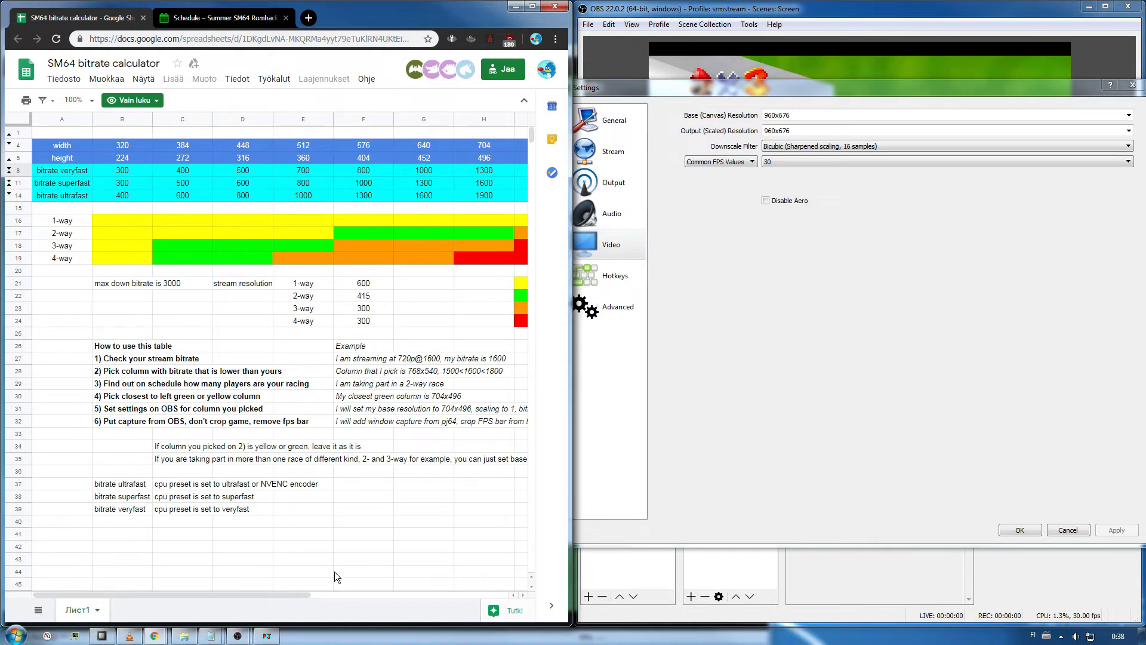
pyautogui.moveTo(271, 596); pyautogui.dragTo(253, 575)
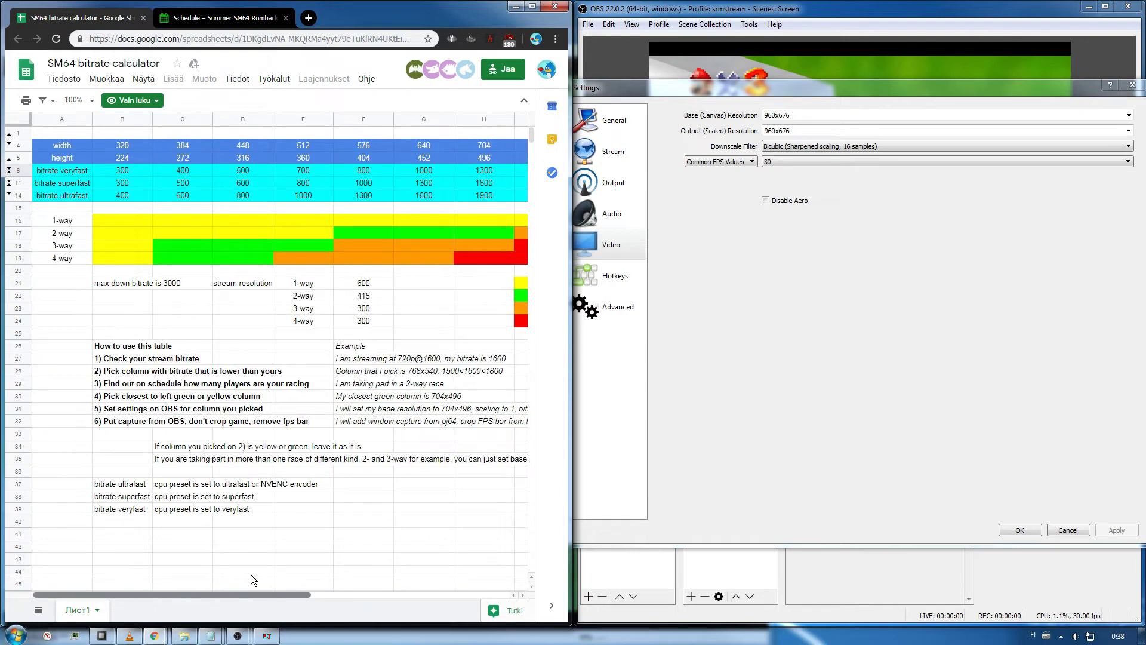
pyautogui.click(69, 174)
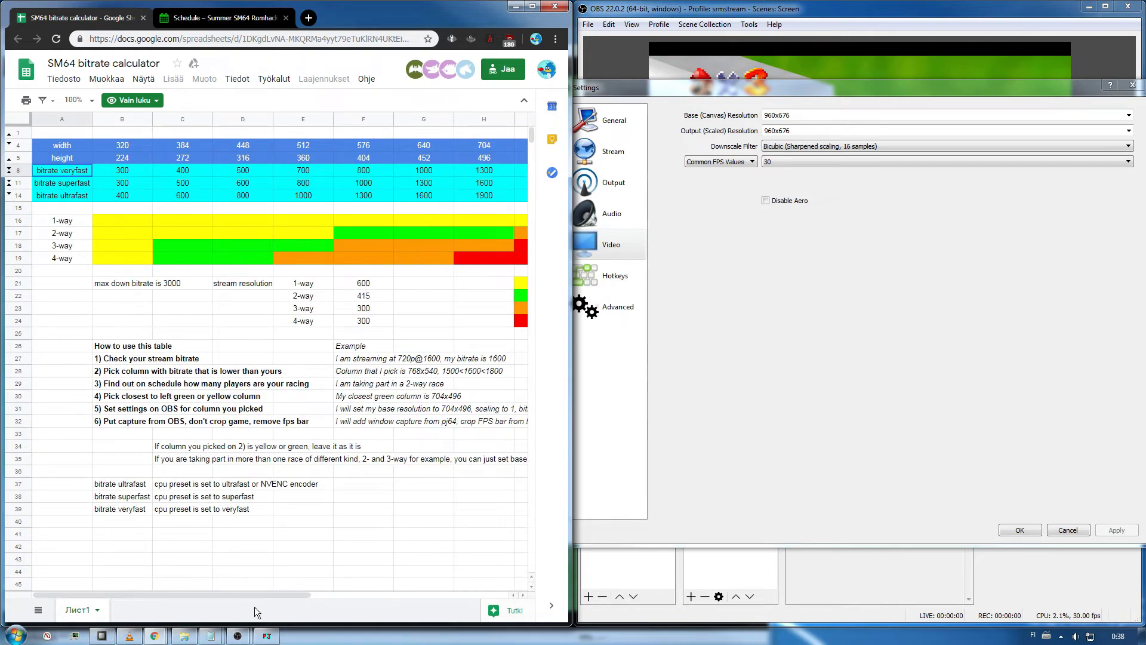
pyautogui.moveTo(233, 592); pyautogui.dragTo(461, 596)
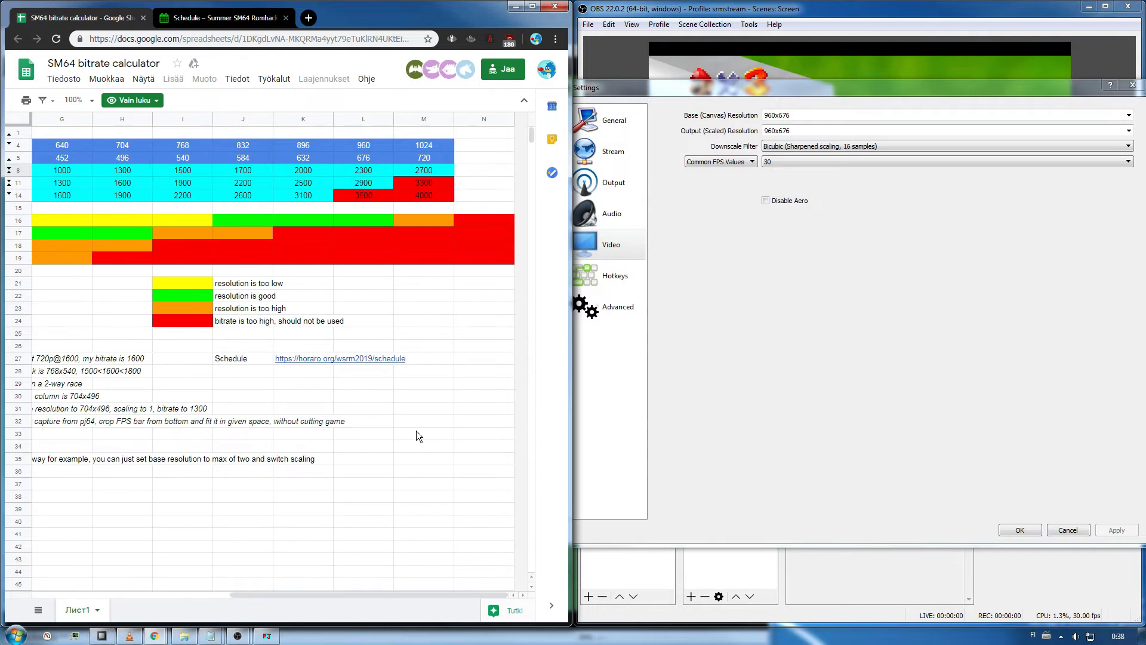
pyautogui.click(371, 170)
# Step: In the OBS output settings, set the streaming video bitrate to 2300 and save the settings
pyautogui.click(669, 221)
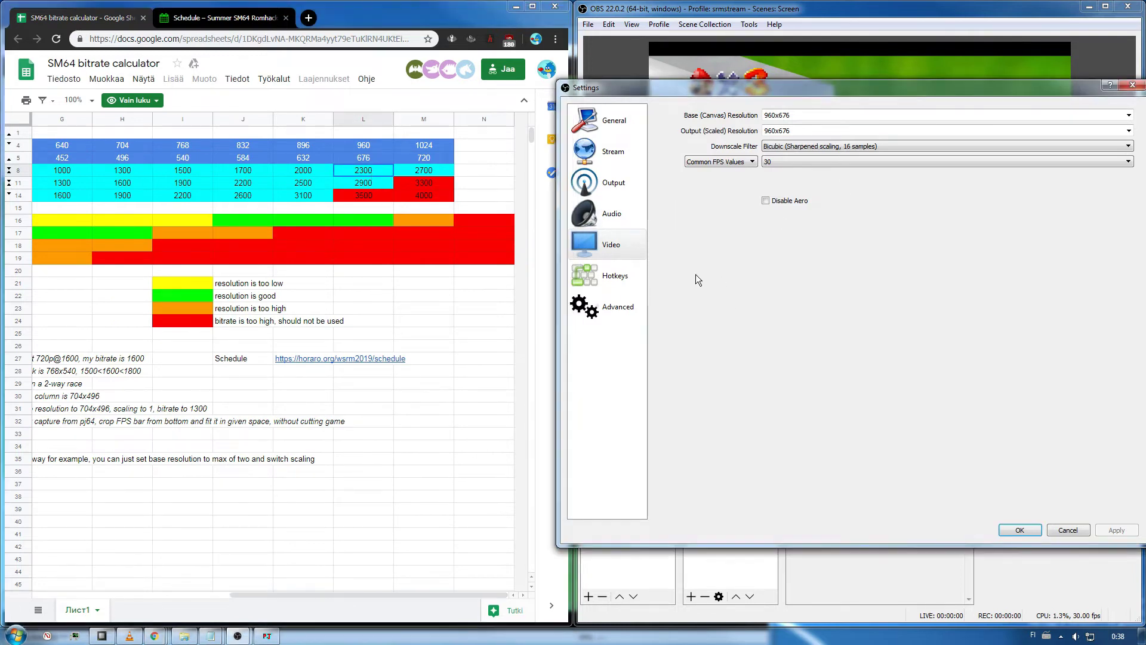
pyautogui.click(602, 185)
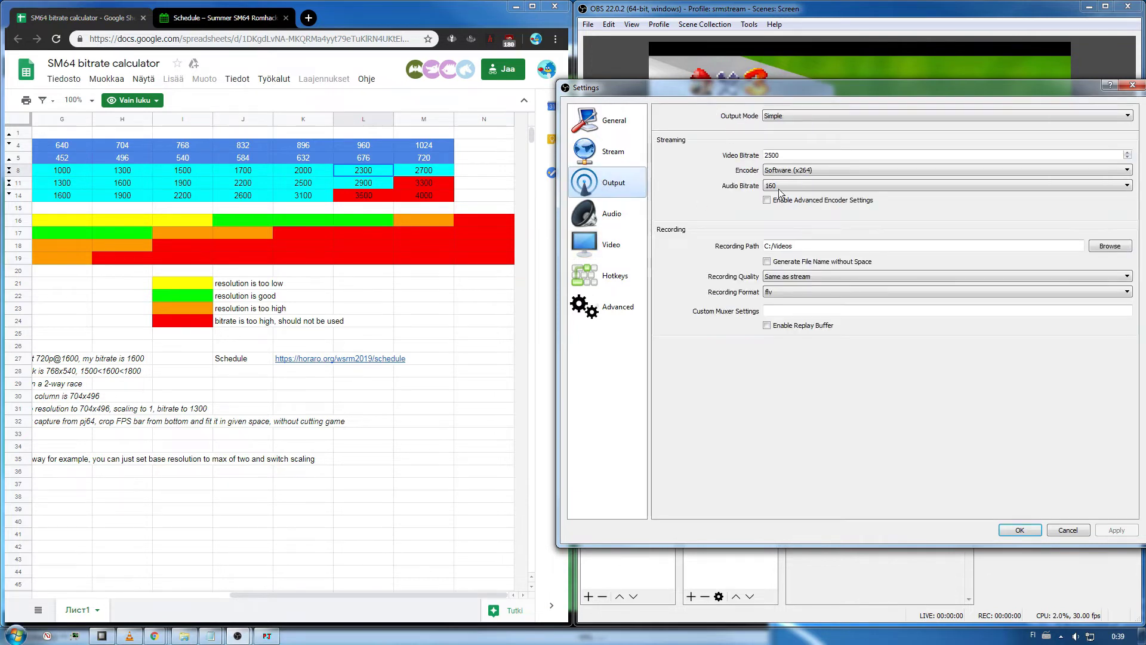
pyautogui.doubleClick(769, 156)
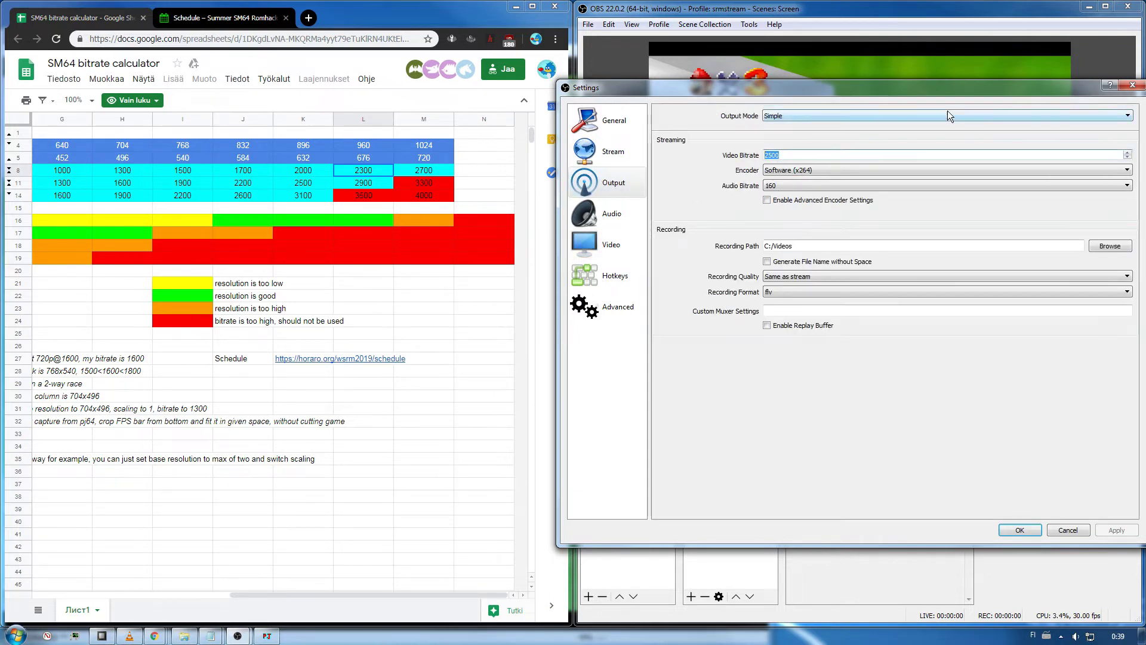
pyautogui.write('2300')
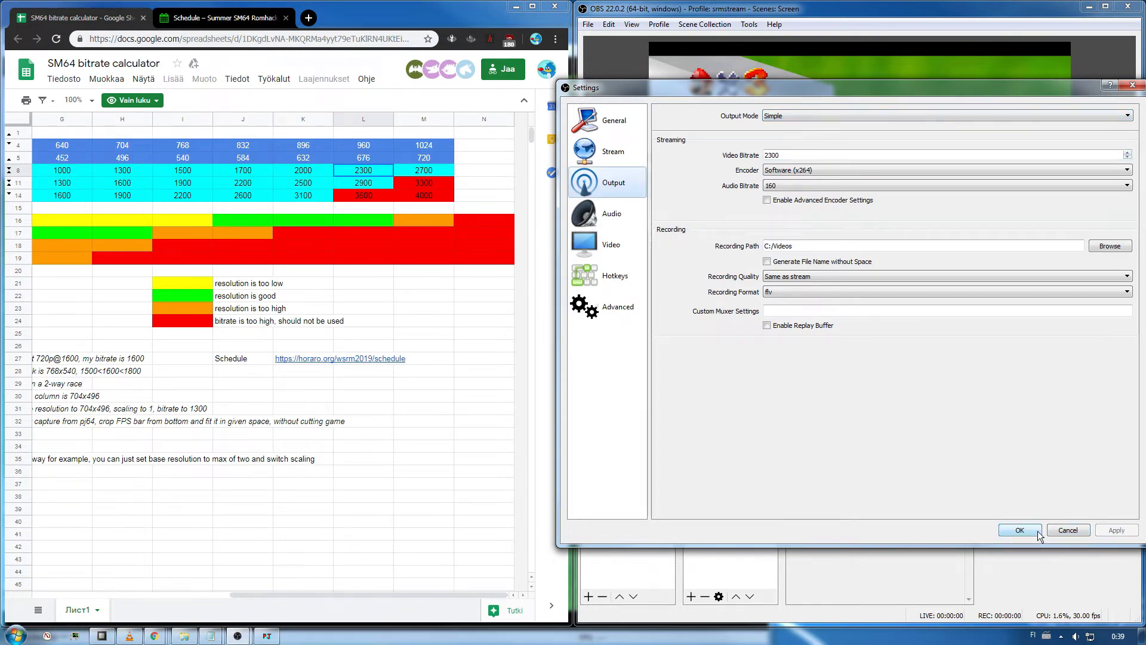
pyautogui.click(1019, 530)
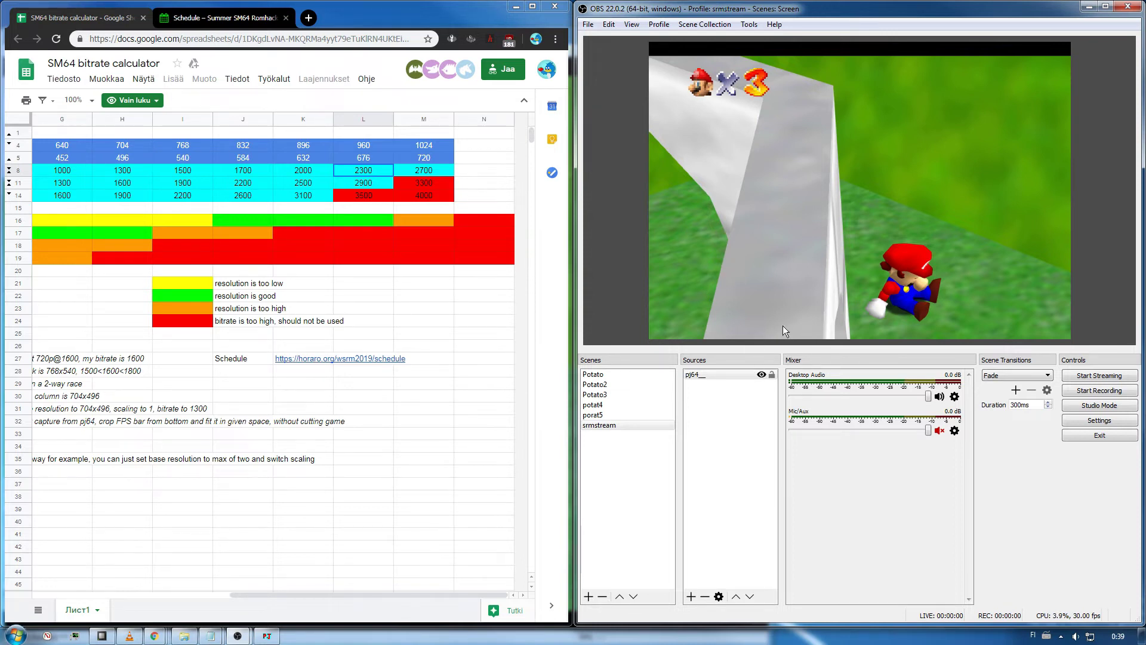
# Step: Stretch the pj64__ source to fill the canvas and unlock the preview for editing
pyautogui.rightClick(710, 375)
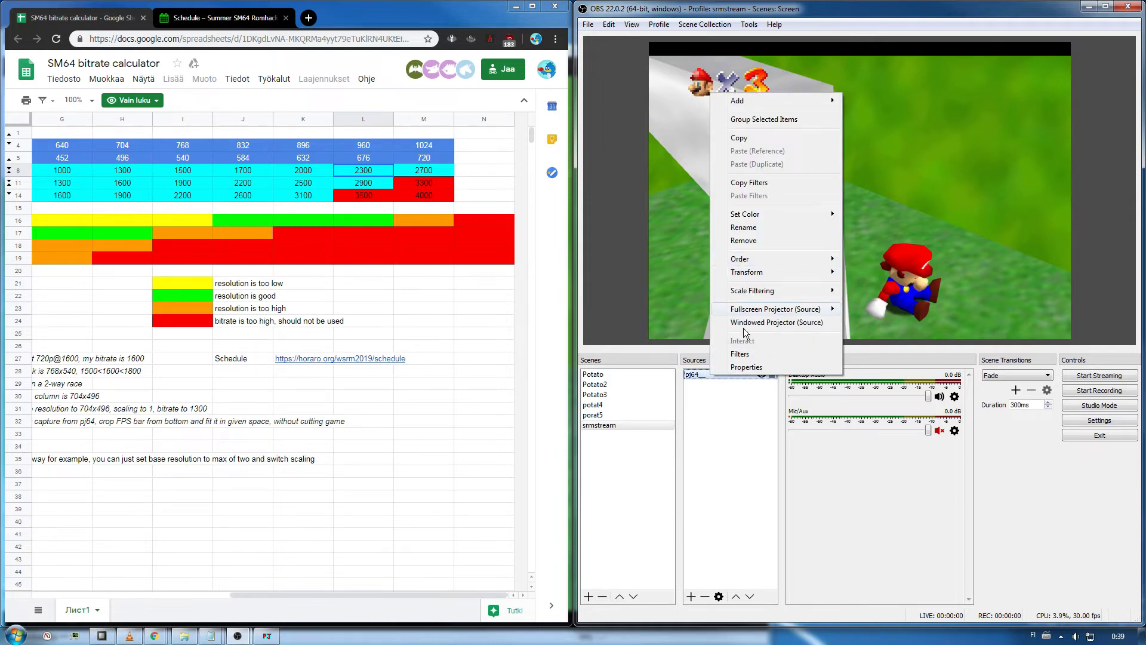
pyautogui.moveTo(768, 277)
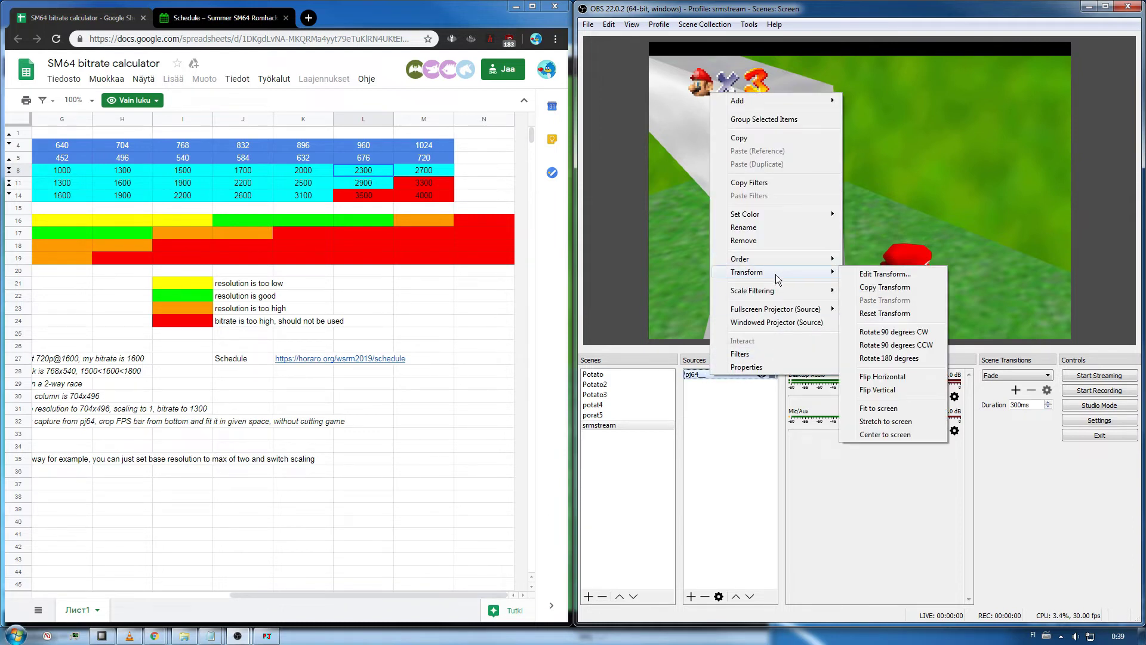
pyautogui.click(886, 421)
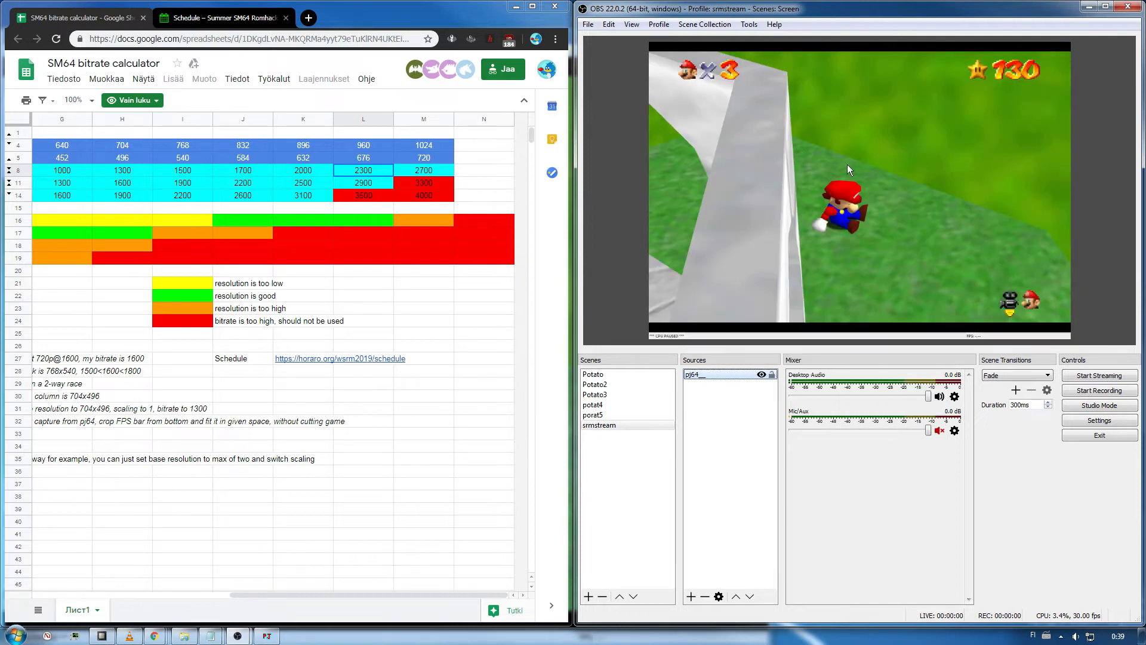
pyautogui.rightClick(850, 213)
pyautogui.click(890, 236)
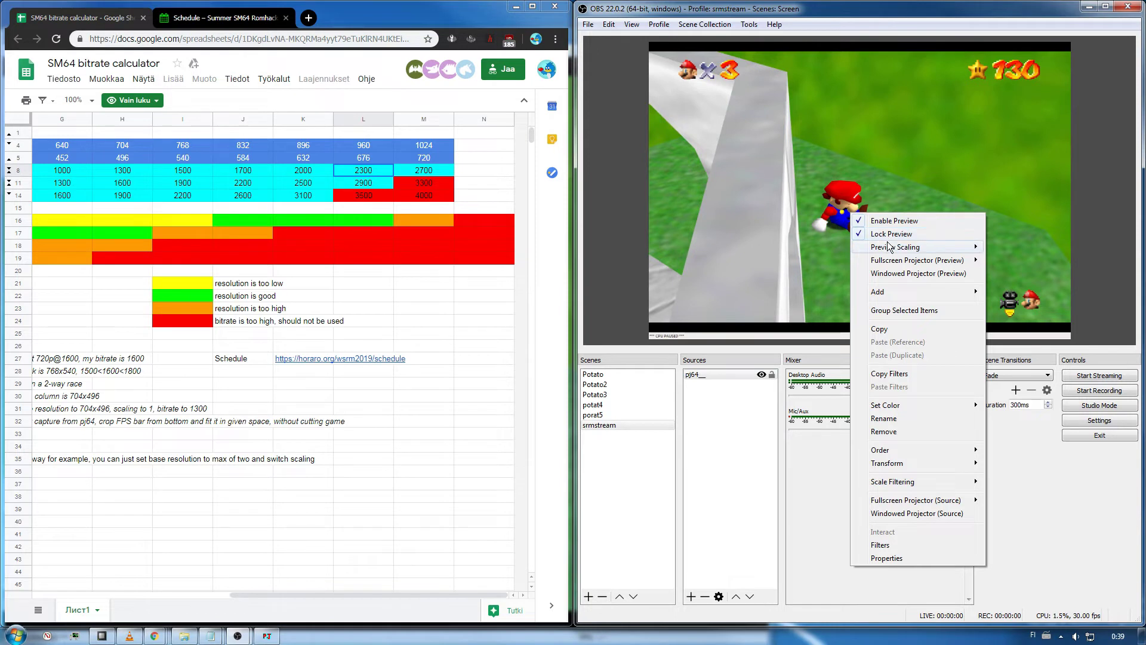
pyautogui.click(889, 236)
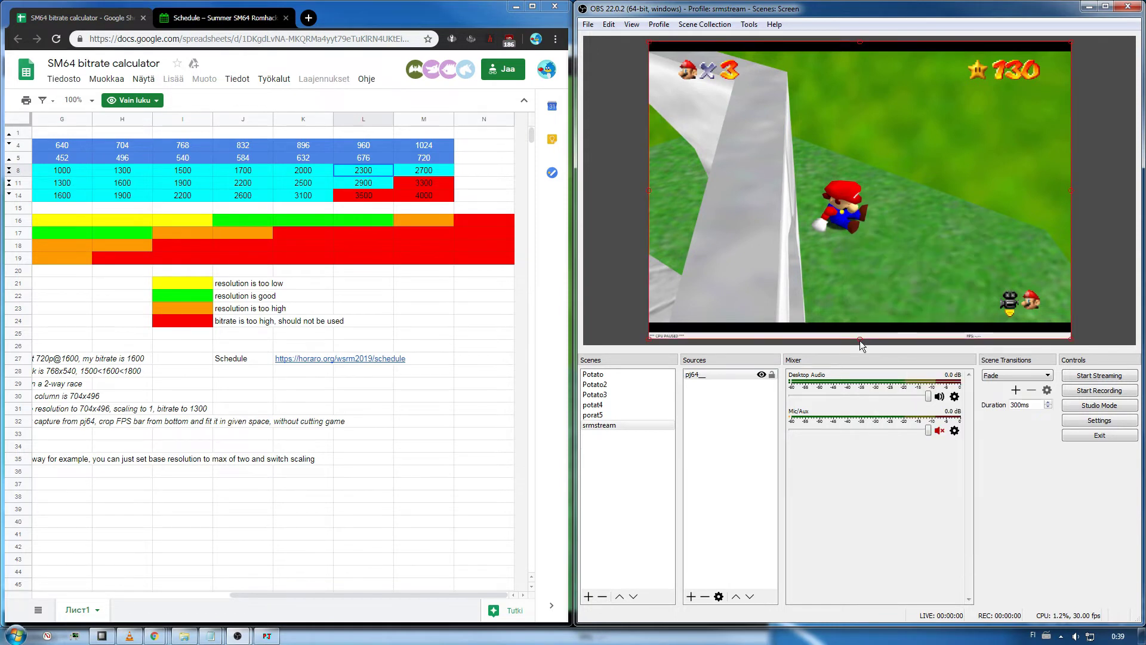
# Step: Extend the source's lower and upper edges past the canvas to push out the FPS bar and black borders without cutting the game
pyautogui.moveTo(859, 339)
pyautogui.mouseDown()
pyautogui.moveTo(859, 357)
pyautogui.moveTo(860, 341)
pyautogui.mouseUp()
pyautogui.moveTo(858, 339); pyautogui.dragTo(858, 357)
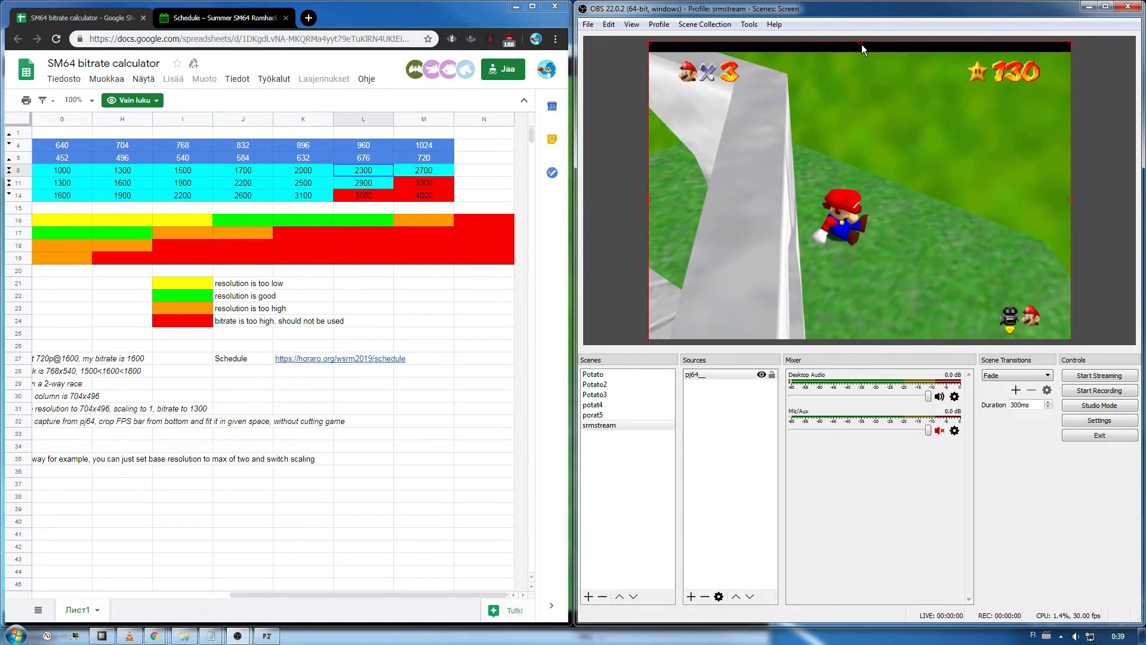
pyautogui.moveTo(859, 42); pyautogui.dragTo(861, 30)
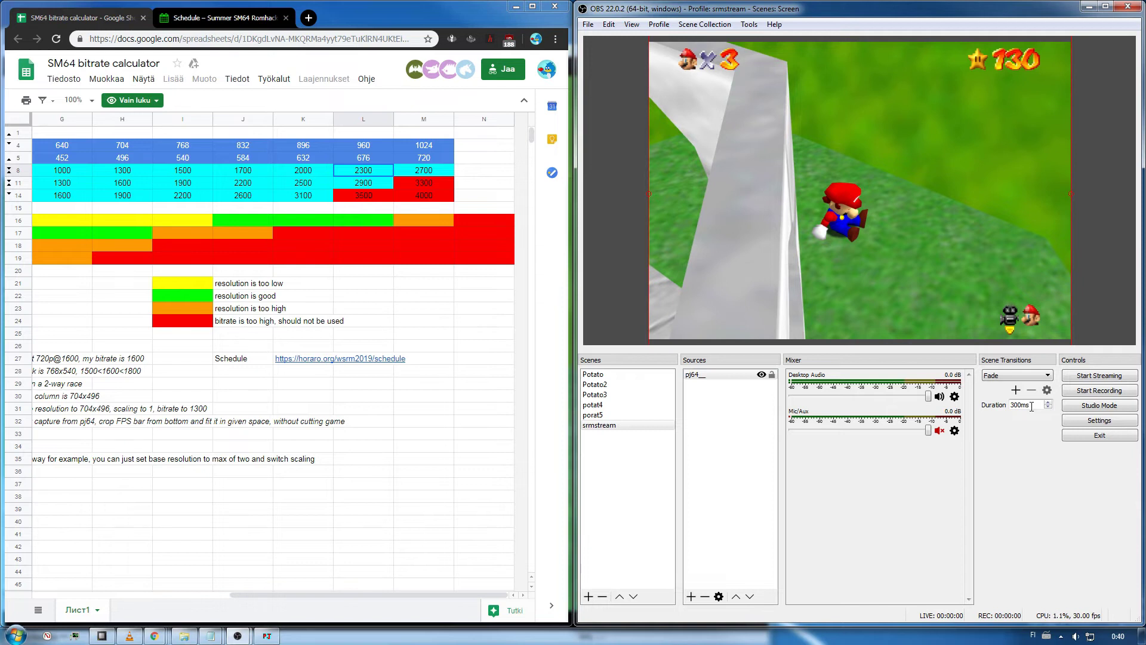
# Step: Check the Twitch service and stream key field in the stream settings, then close the settings
pyautogui.click(1099, 420)
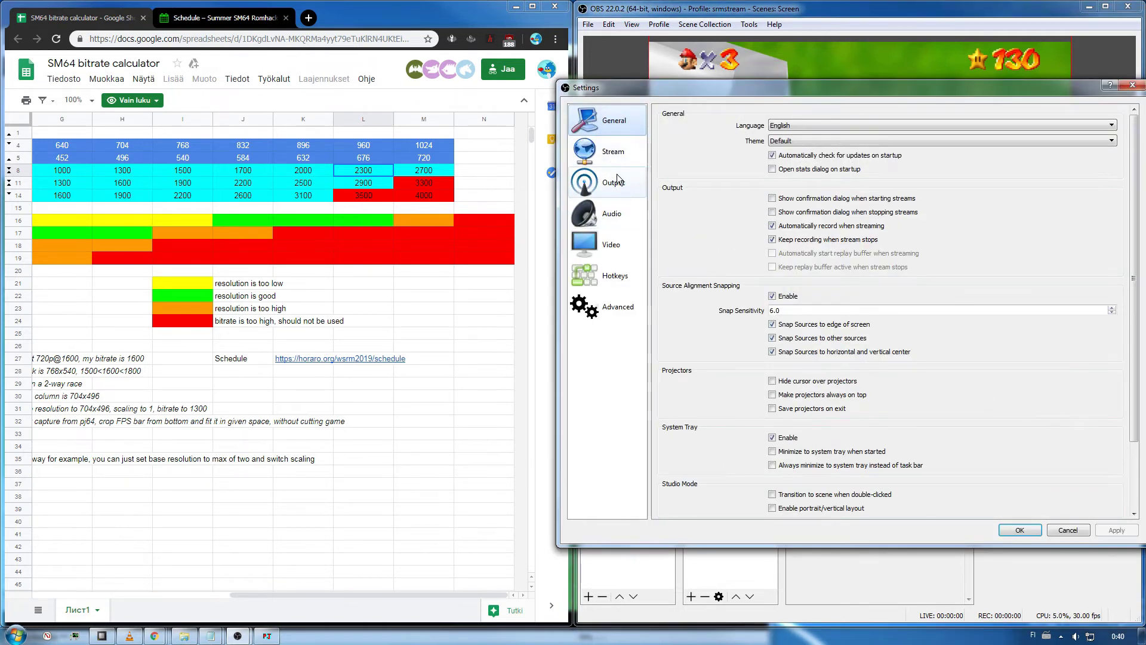
pyautogui.click(613, 151)
pyautogui.click(771, 194)
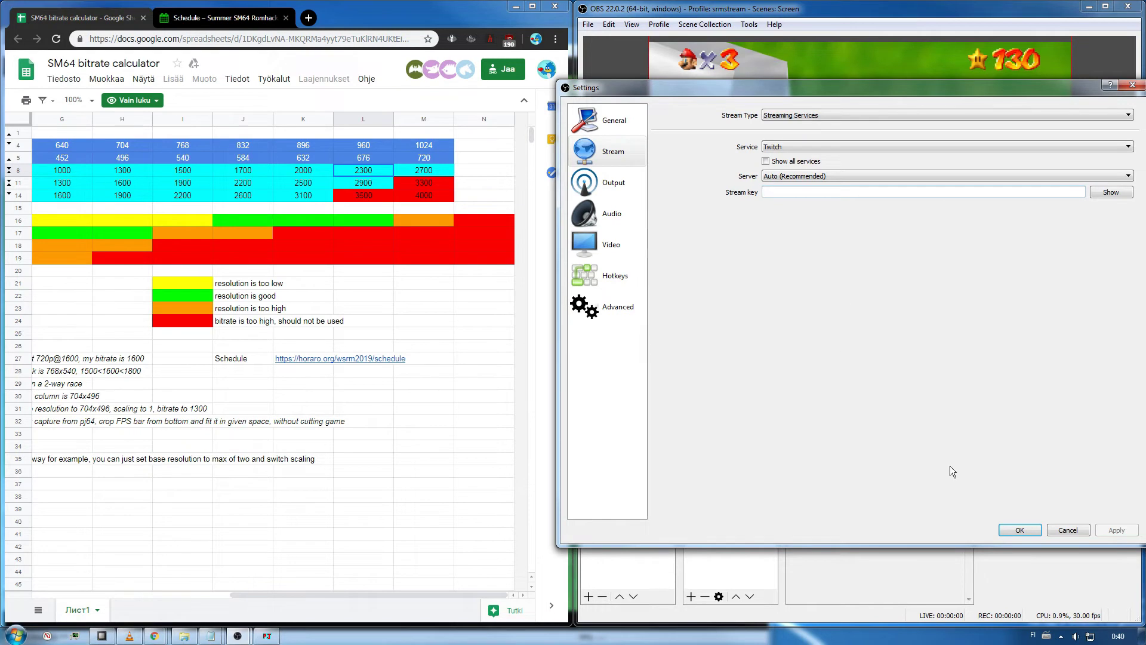
pyautogui.click(1029, 531)
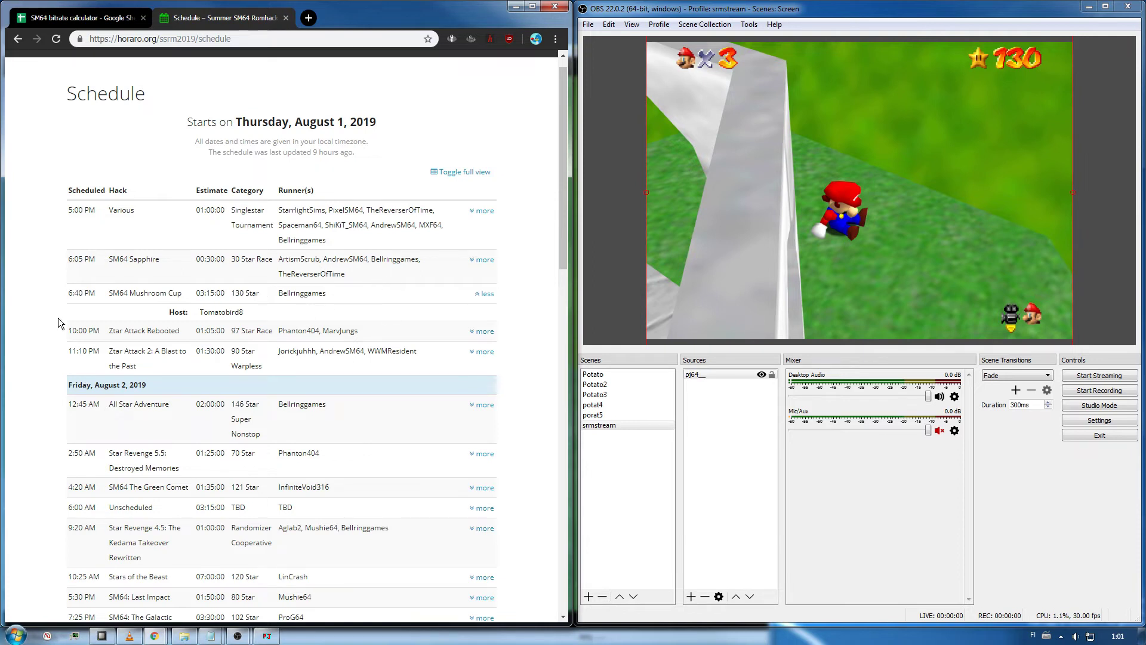
# Step: In the marathon schedule, check how many runners take part in the Ztar Attack 2 race
pyautogui.moveTo(561, 244); pyautogui.dragTo(543, 271)
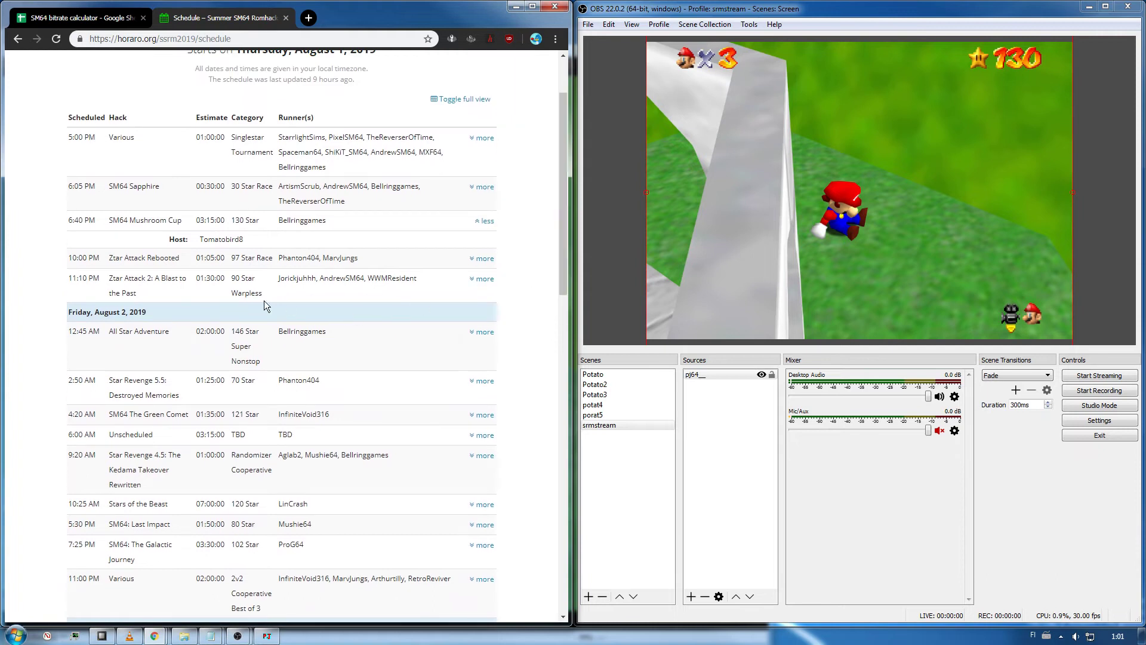
pyautogui.moveTo(275, 284); pyautogui.dragTo(270, 293)
pyautogui.click(339, 281)
pyautogui.moveTo(390, 288)
pyautogui.mouseDown()
pyautogui.moveTo(418, 285)
pyautogui.moveTo(397, 288)
pyautogui.mouseUp()
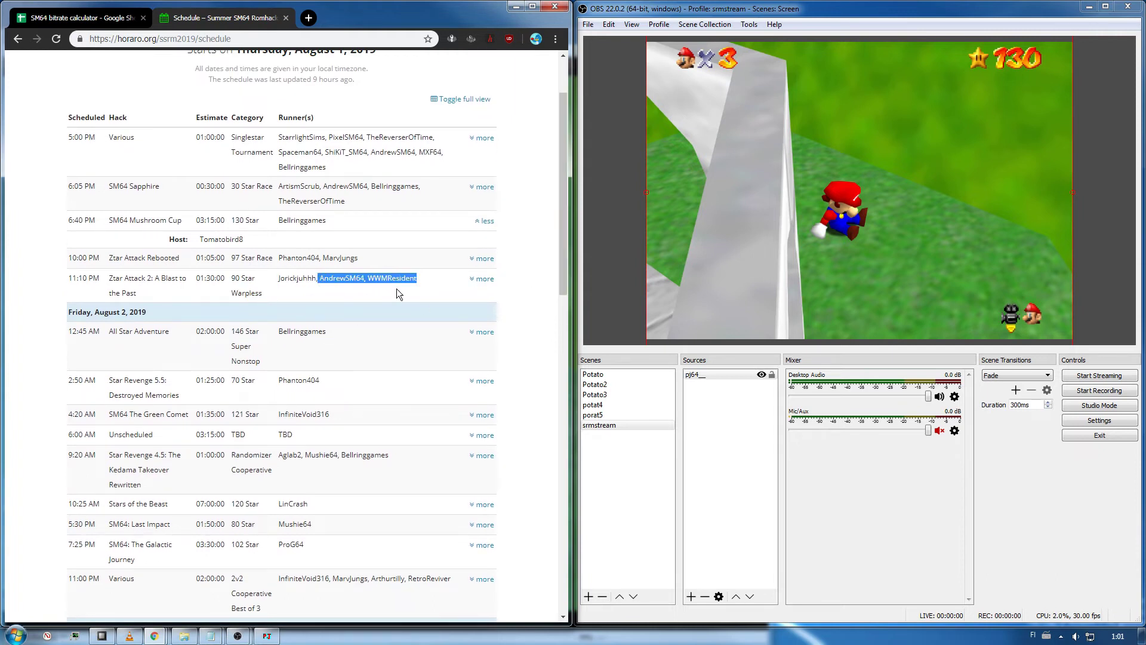
pyautogui.click(406, 295)
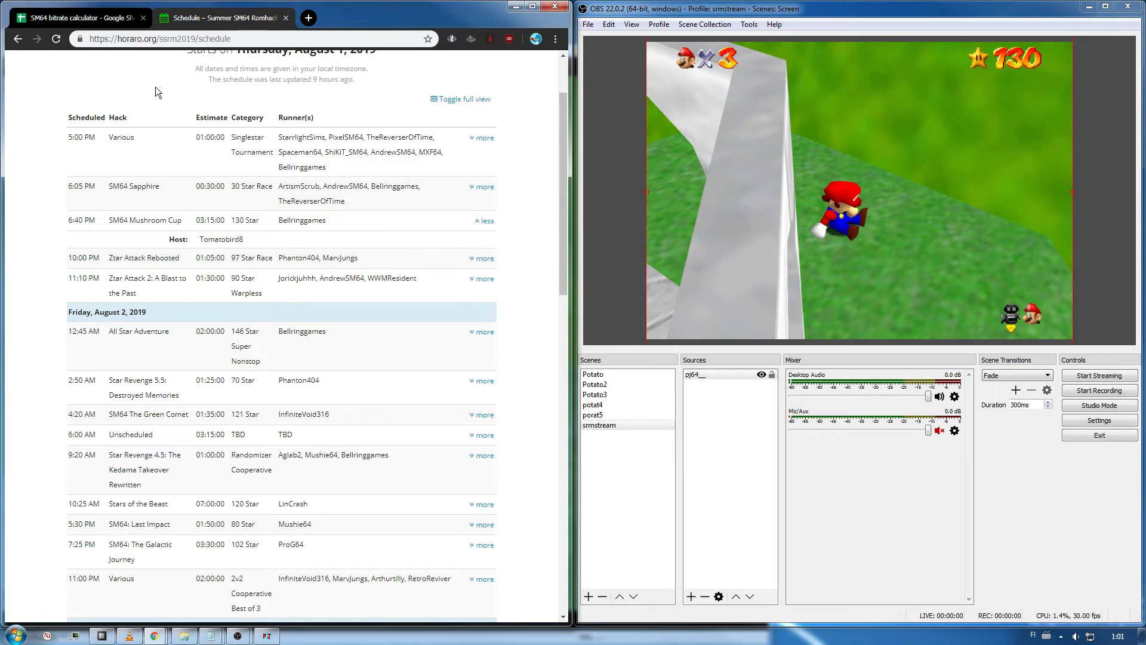
# Step: In the bitrate calculator sheet, examine the 3-way row for columns with a good resolution and read their width and height
pyautogui.click(78, 19)
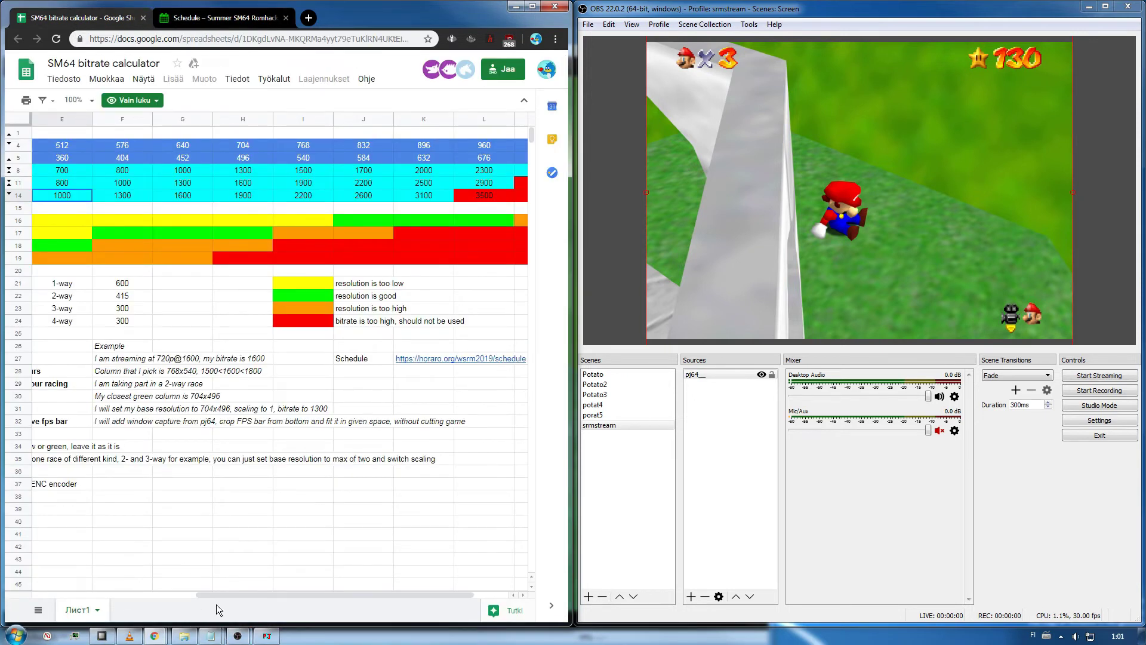
pyautogui.moveTo(224, 593); pyautogui.dragTo(61, 593)
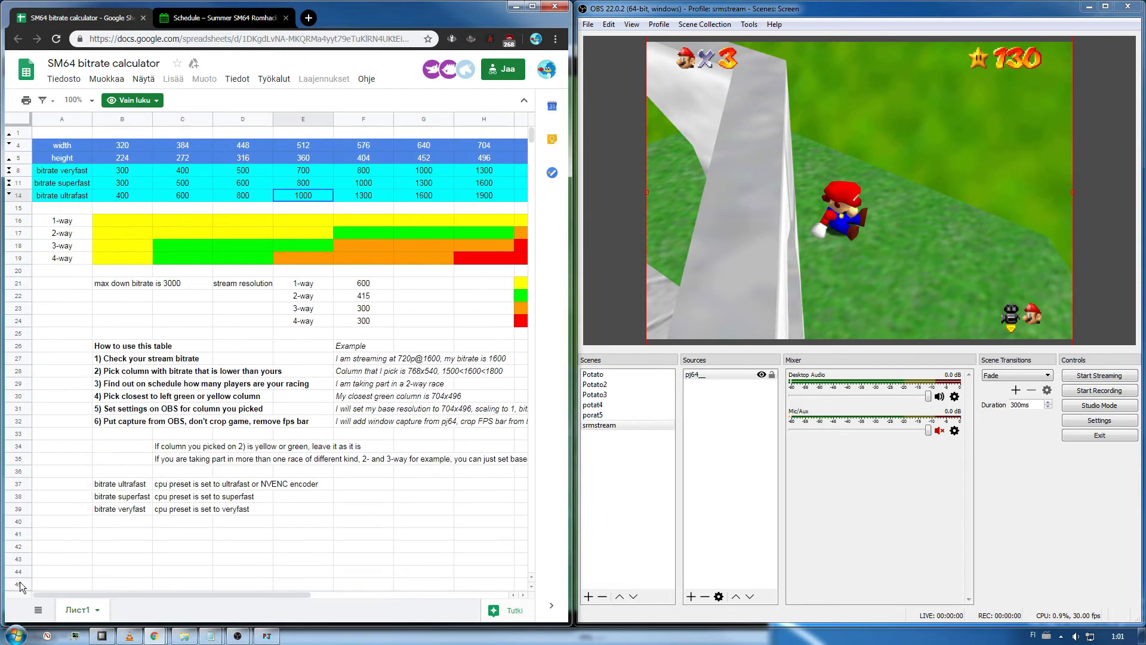
pyautogui.click(70, 246)
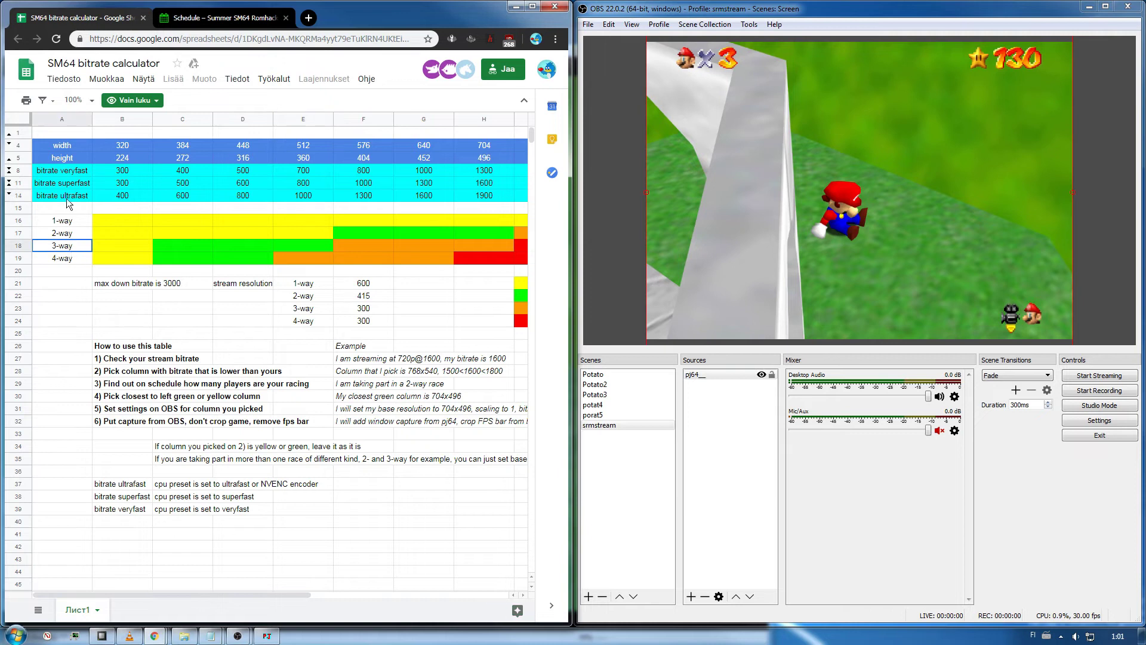
pyautogui.moveTo(189, 150); pyautogui.dragTo(304, 158)
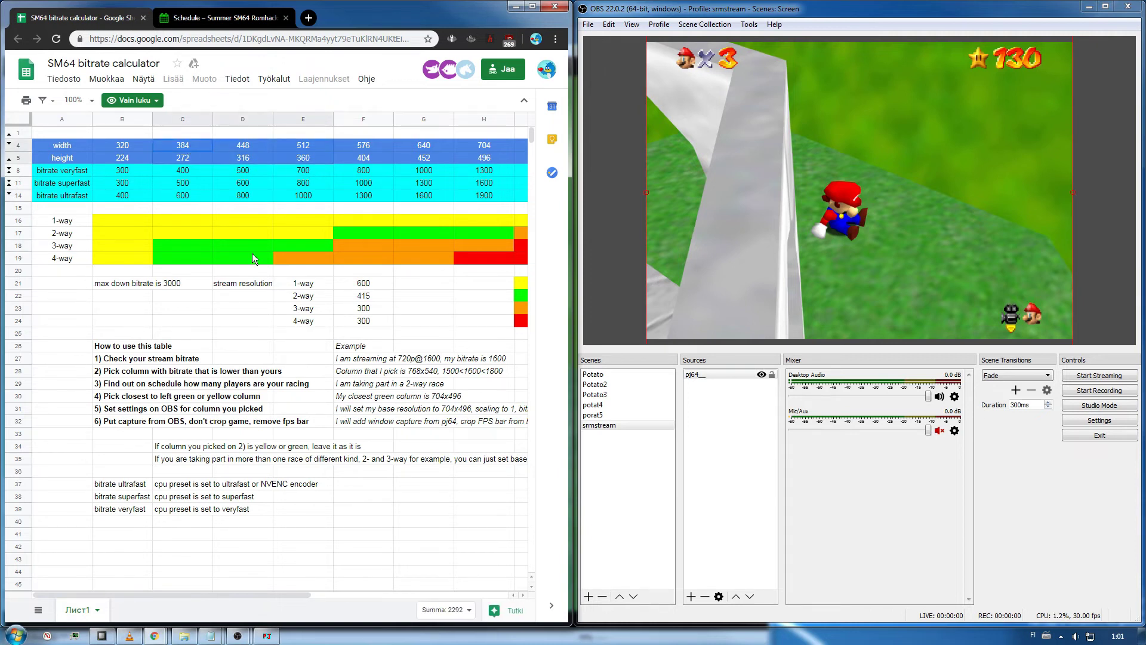
pyautogui.click(271, 150)
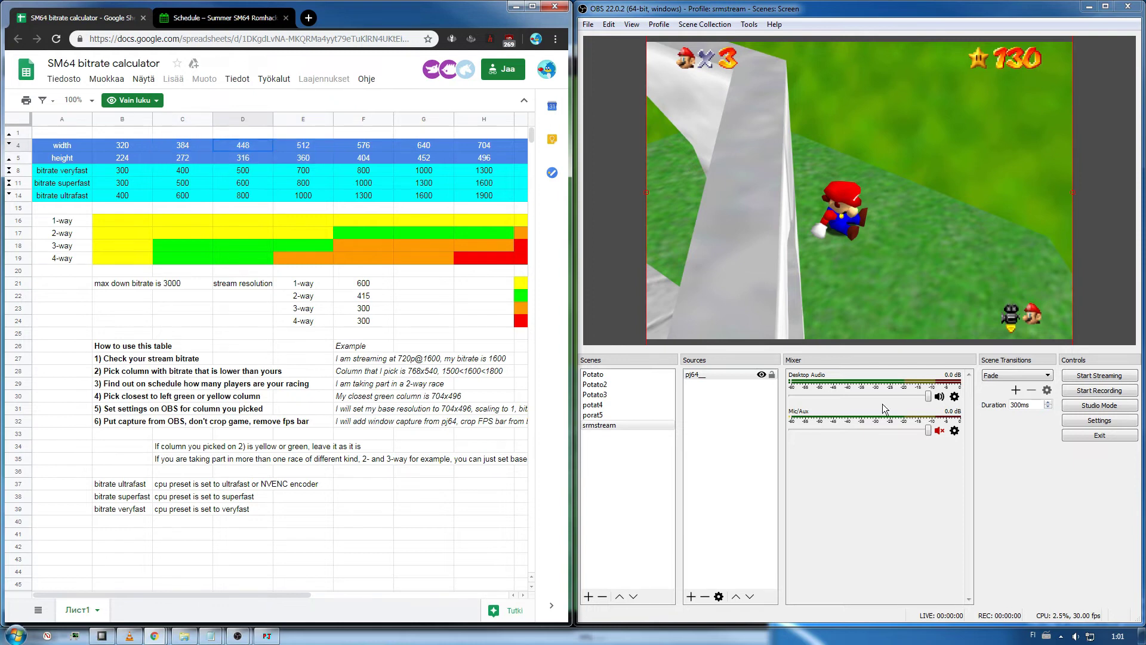
# Step: In the OBS video settings, set both the base canvas and output resolution to 512x360 and apply the change
pyautogui.click(1079, 419)
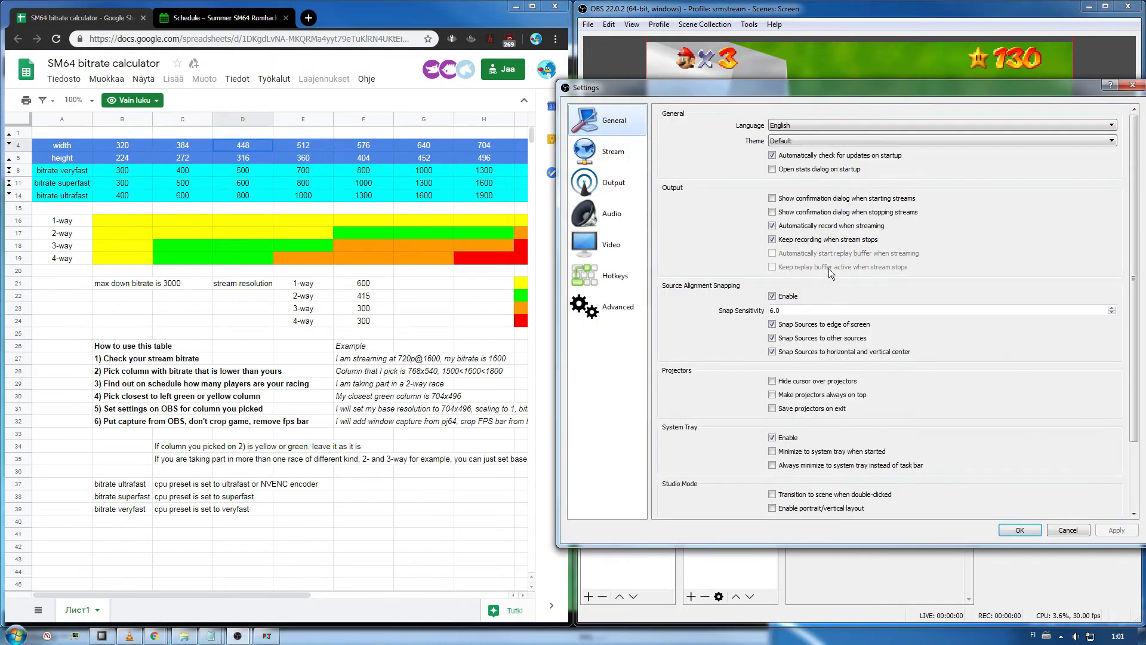
pyautogui.click(597, 245)
pyautogui.moveTo(805, 114); pyautogui.dragTo(712, 106)
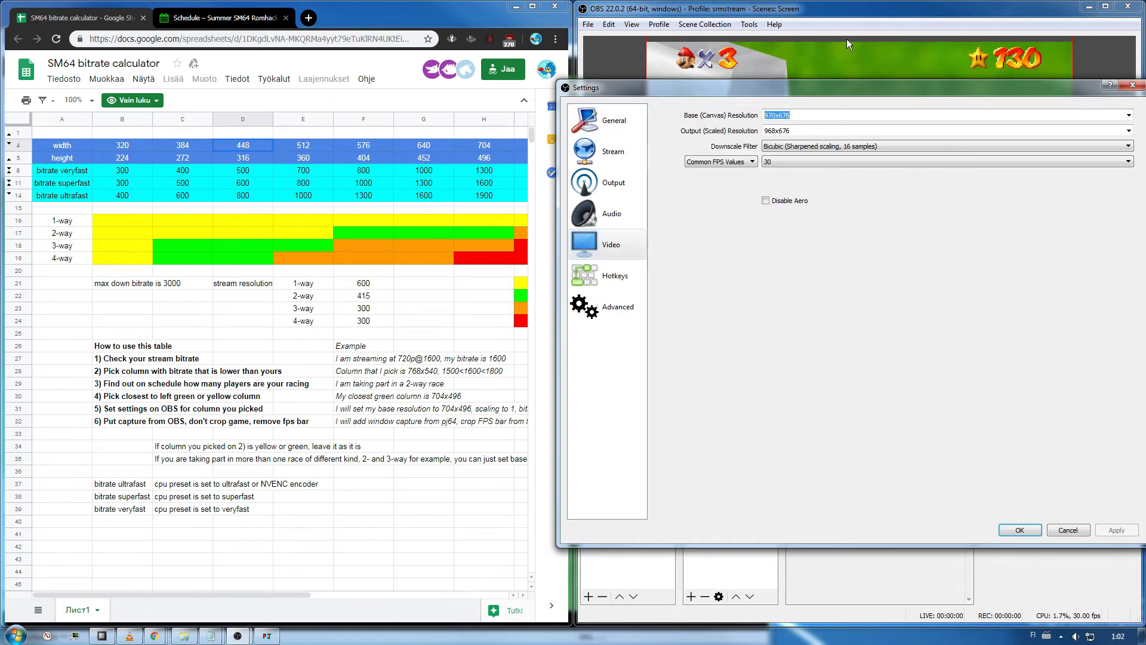
pyautogui.write('512x')
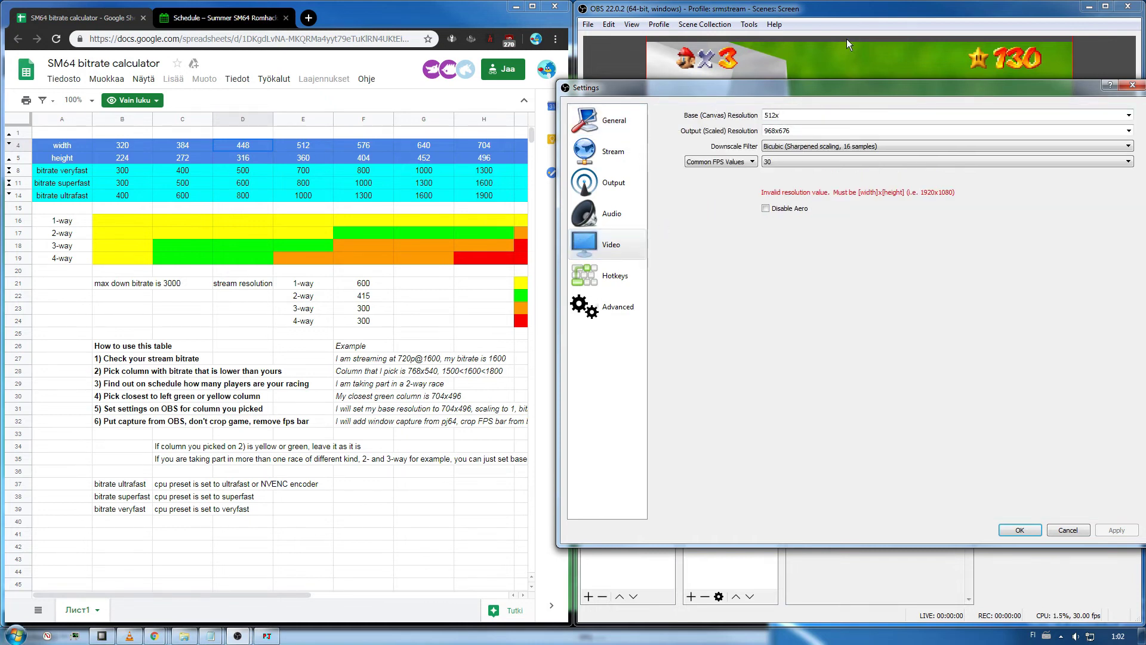
pyautogui.write('360')
pyautogui.click(1128, 130)
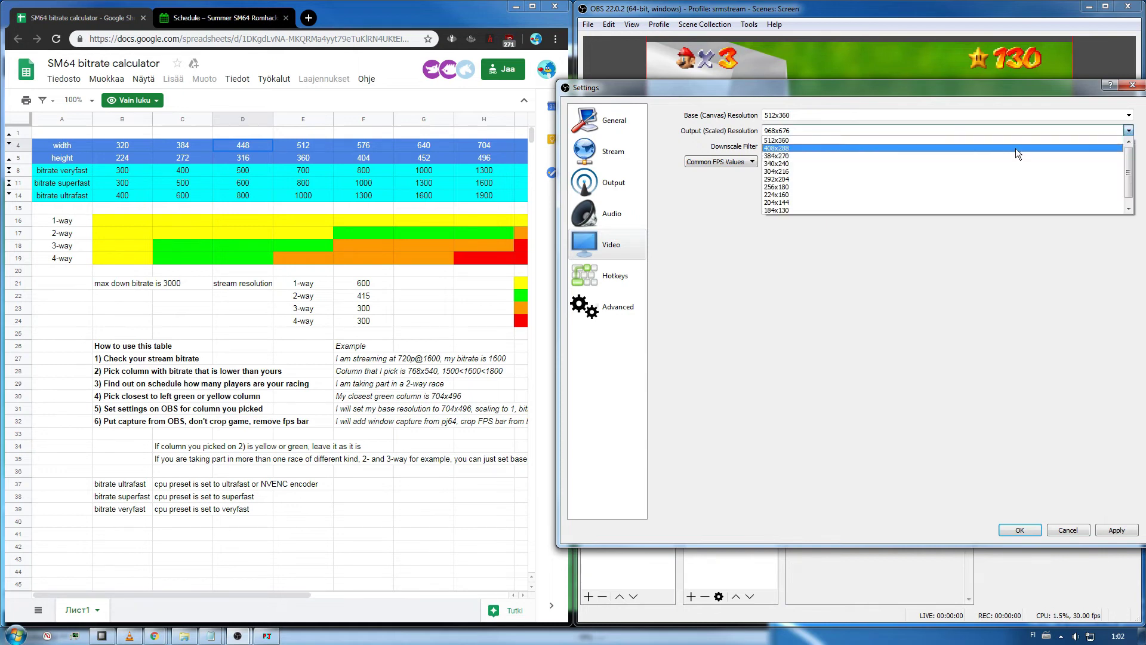
pyautogui.click(781, 140)
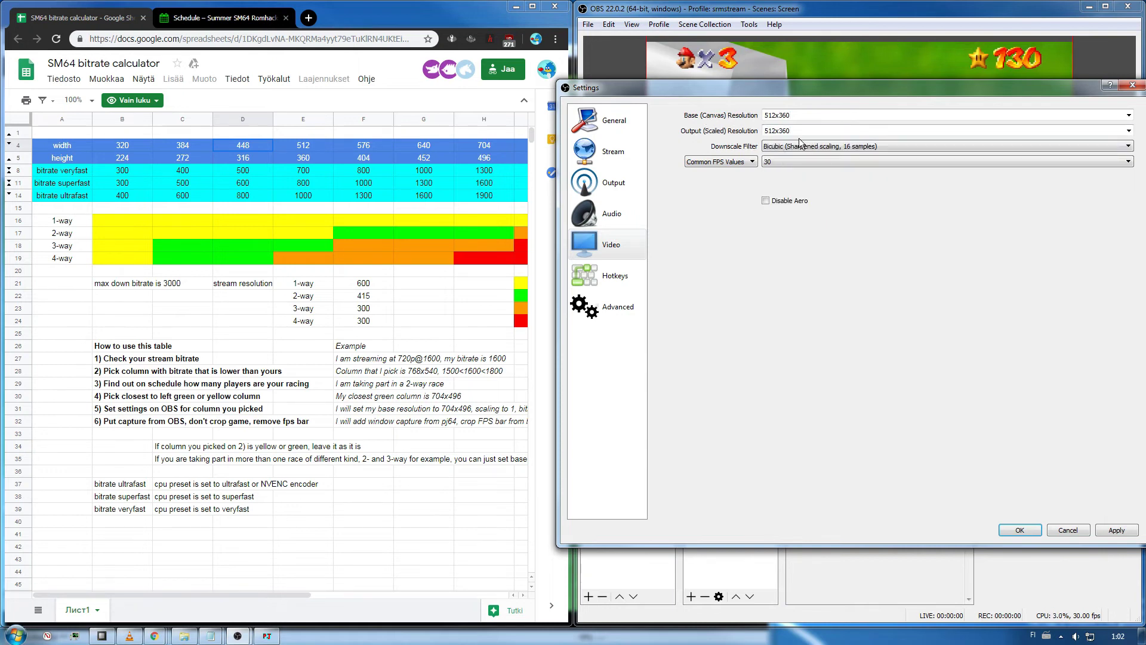
pyautogui.click(1113, 531)
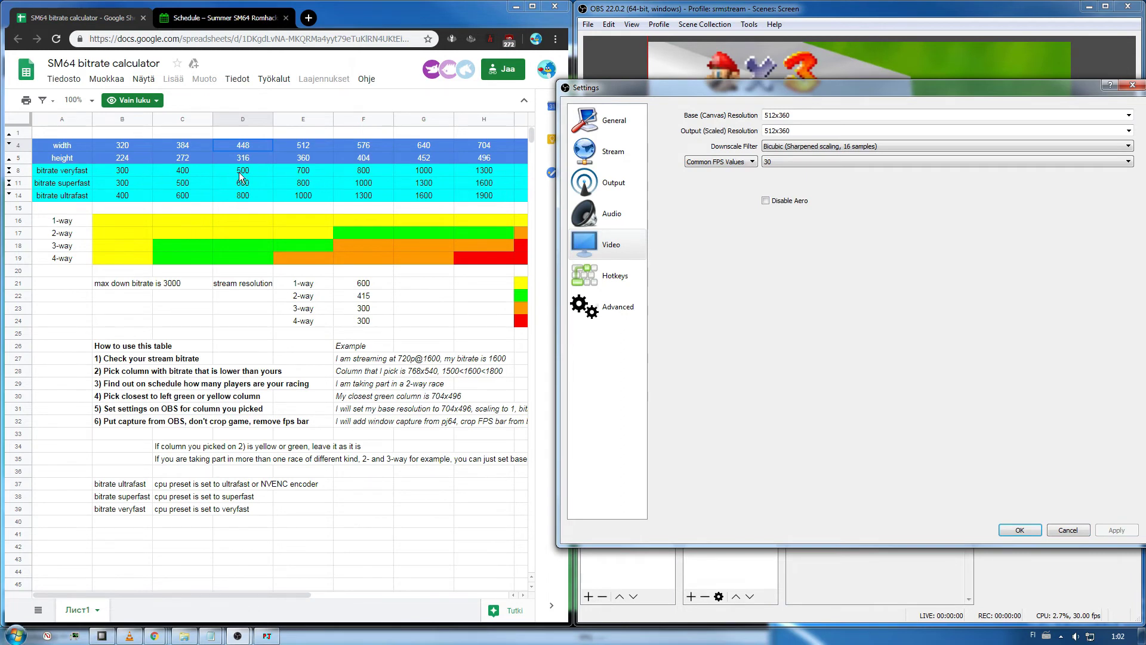
# Step: Look up the veryfast bitrate for the 512x360 column, set the streaming video bitrate to 700 and save the settings
pyautogui.click(295, 174)
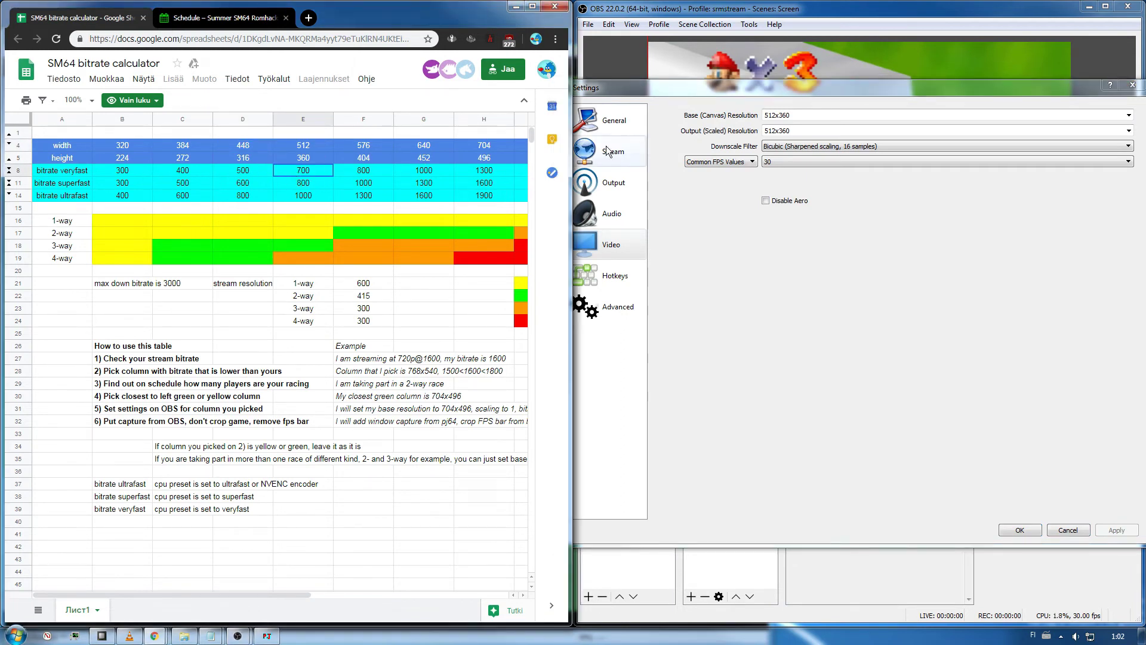
pyautogui.click(672, 96)
pyautogui.click(616, 174)
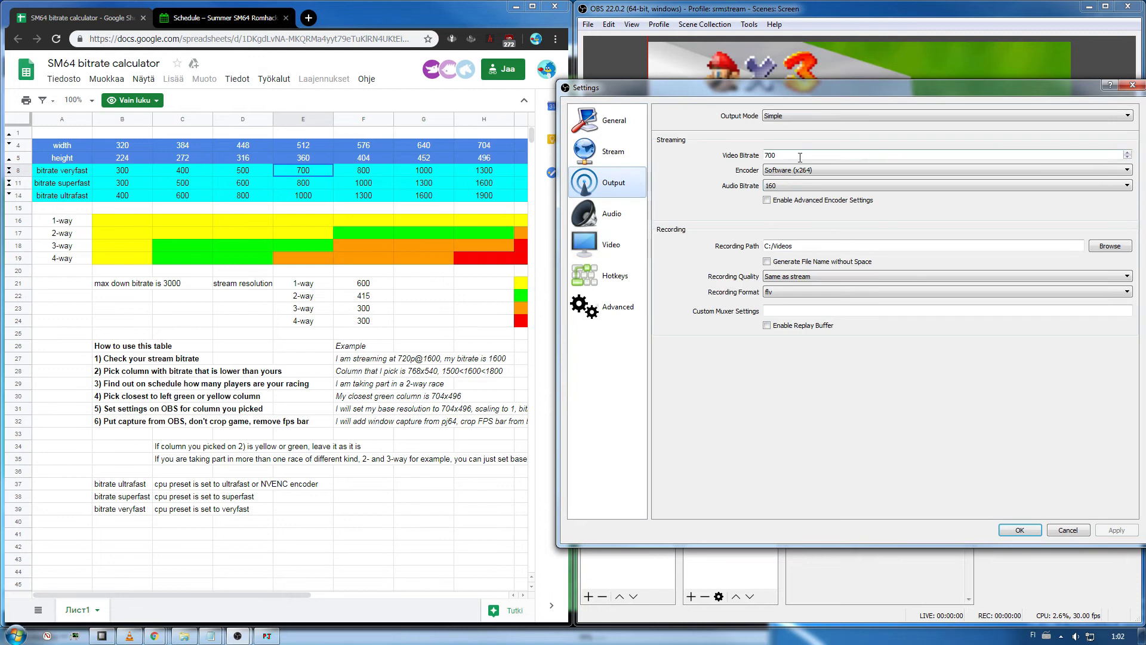
pyautogui.doubleClick(778, 156)
pyautogui.write('700')
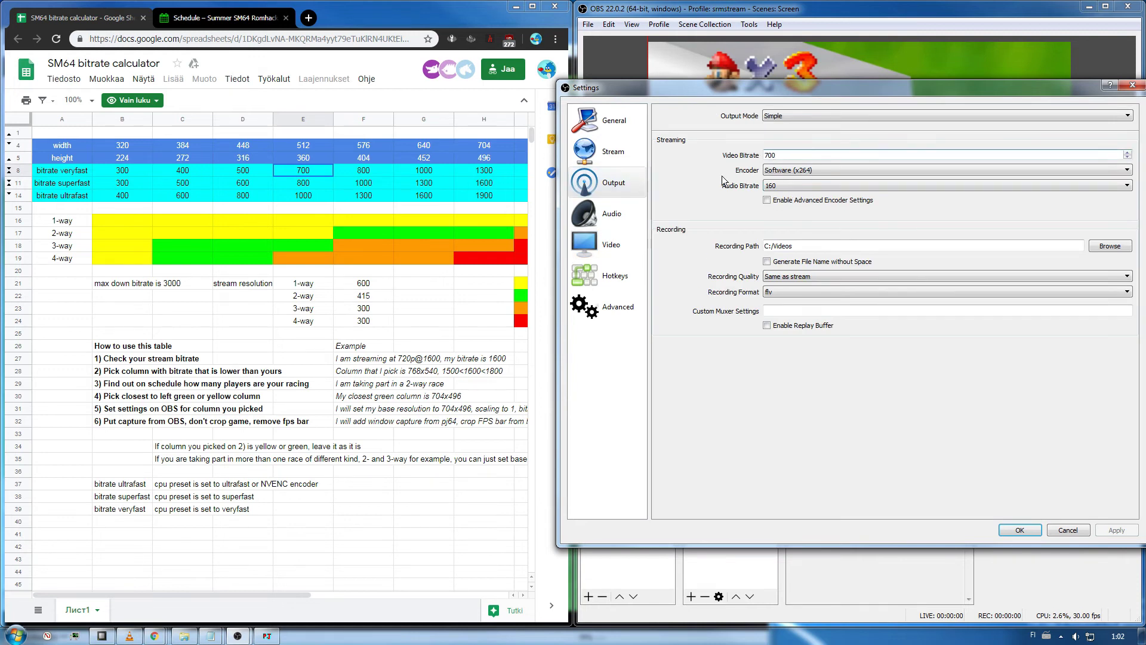
pyautogui.click(1020, 530)
# Step: Stretch the pj64__ source to the new canvas and extend its lower and upper edges past it to hide the FPS bar and black borders
pyautogui.rightClick(736, 374)
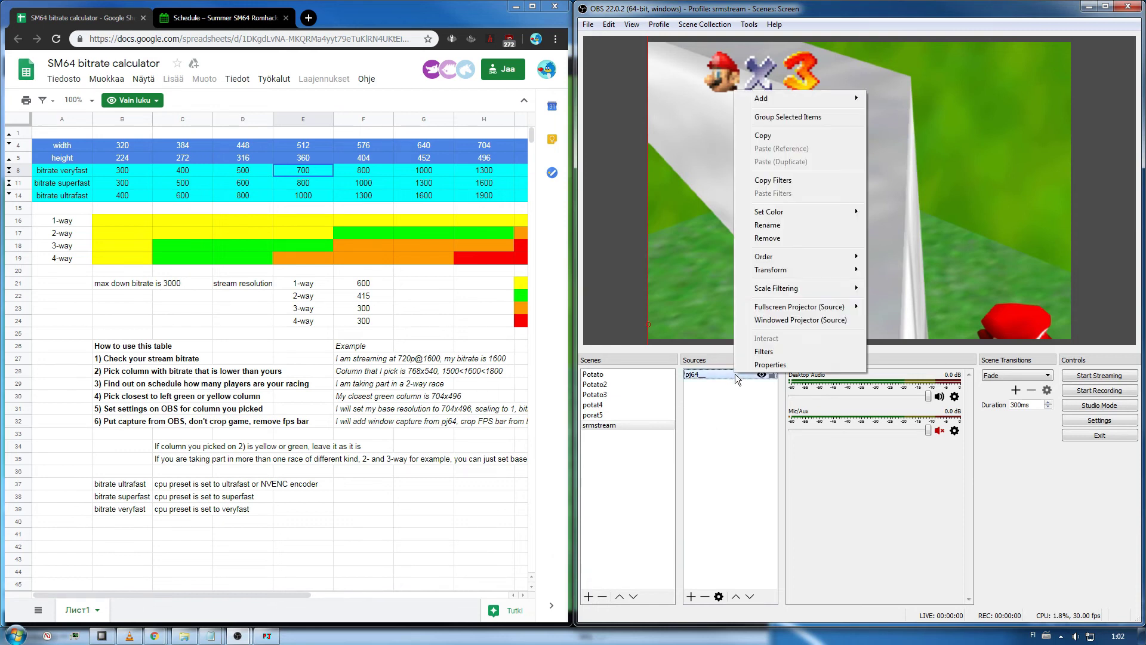
pyautogui.moveTo(798, 270)
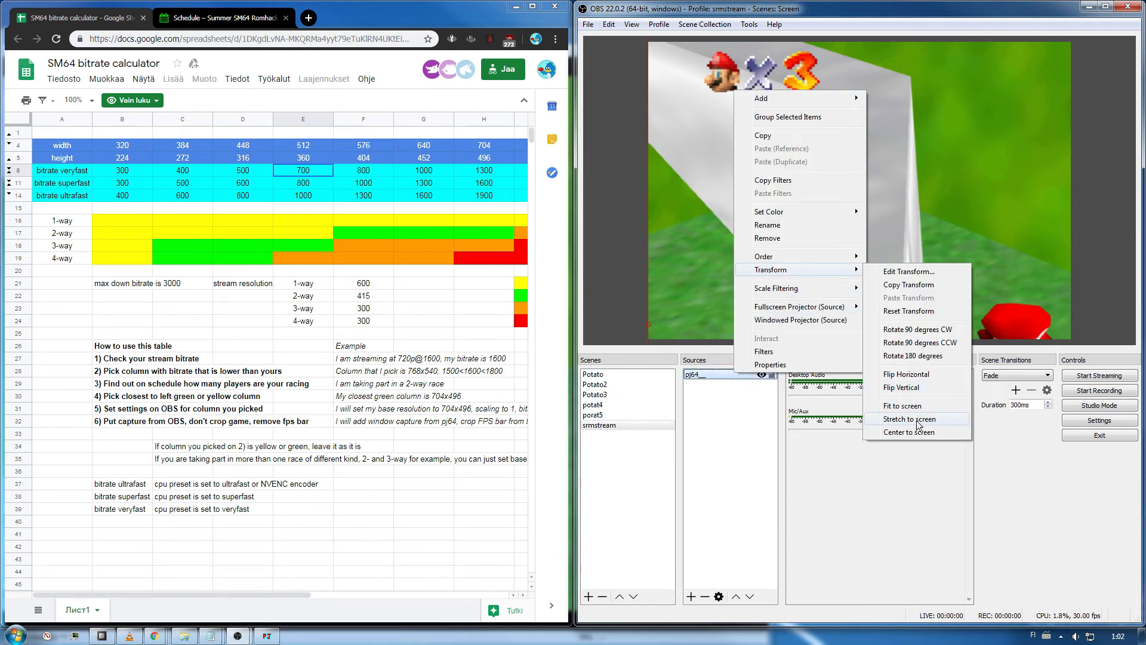
pyautogui.click(913, 406)
pyautogui.moveTo(861, 339); pyautogui.dragTo(859, 357)
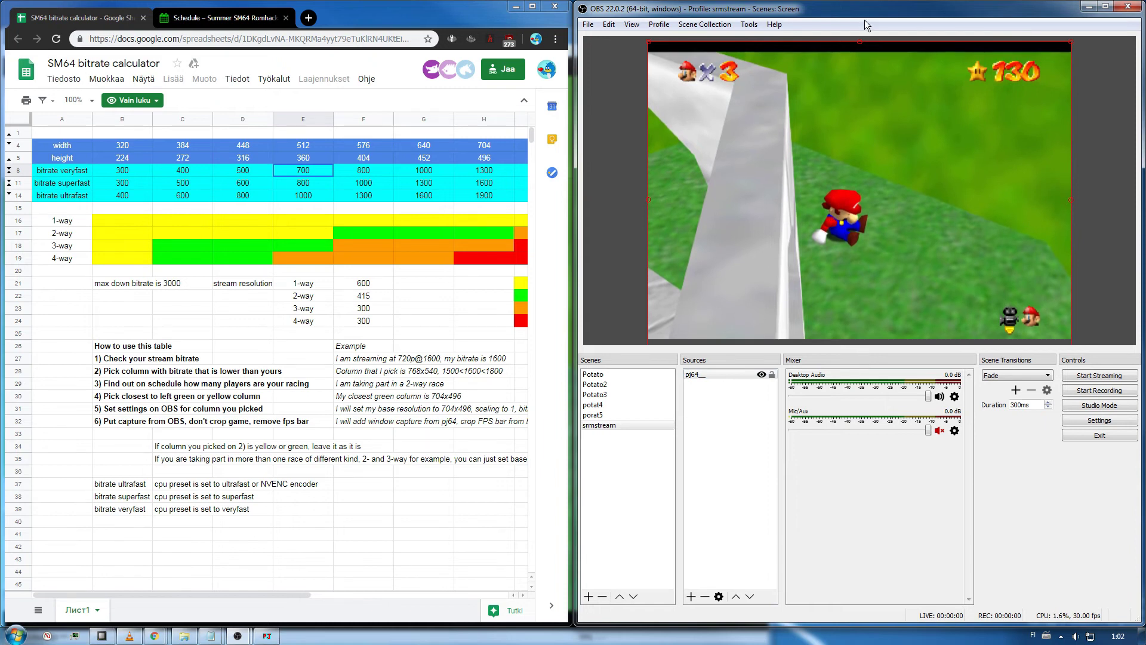
pyautogui.moveTo(860, 42); pyautogui.dragTo(864, 30)
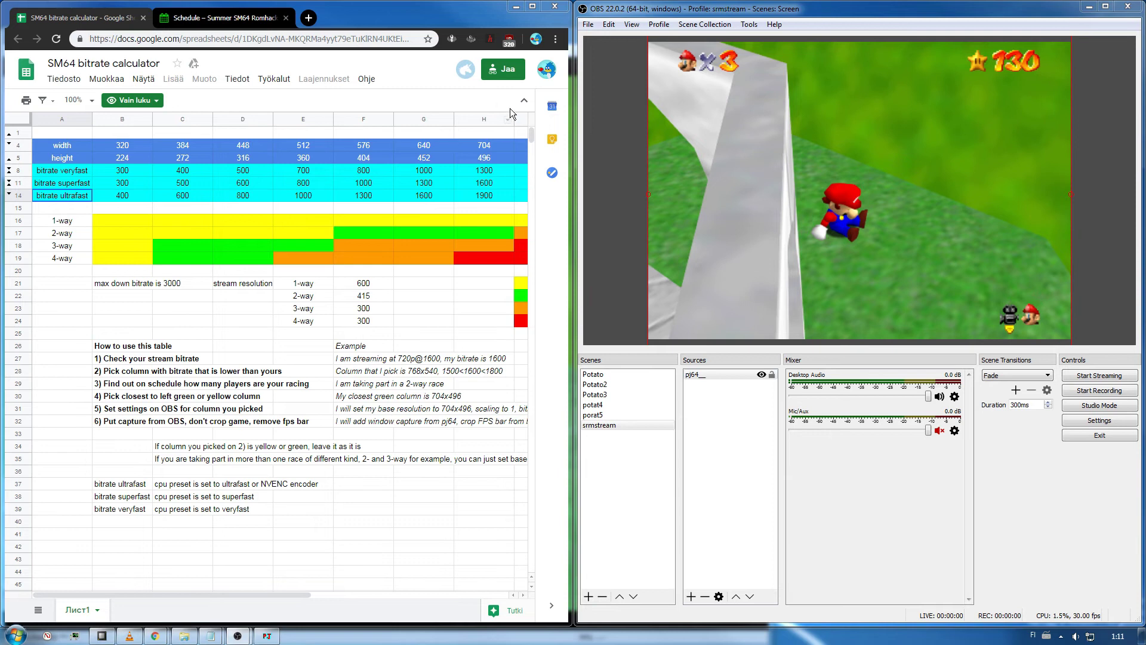
# Step: In the bitrate calculator sheet, compare the width and height values of the 704x496, 576x404 and 512x360 columns
pyautogui.click(487, 151)
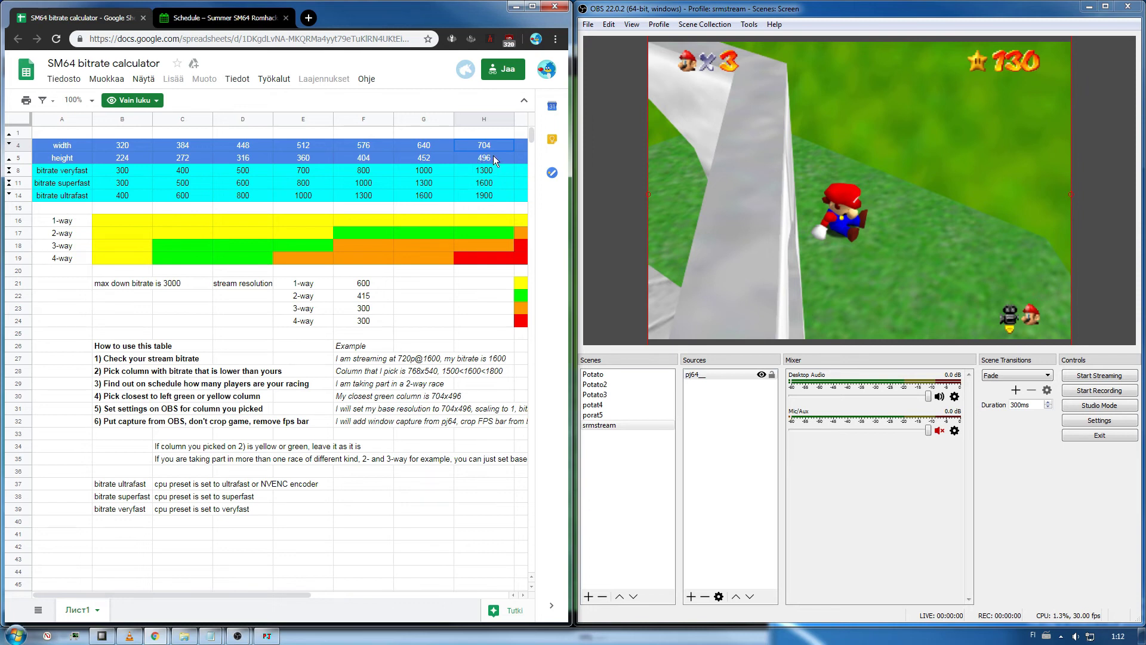
pyautogui.click(493, 157)
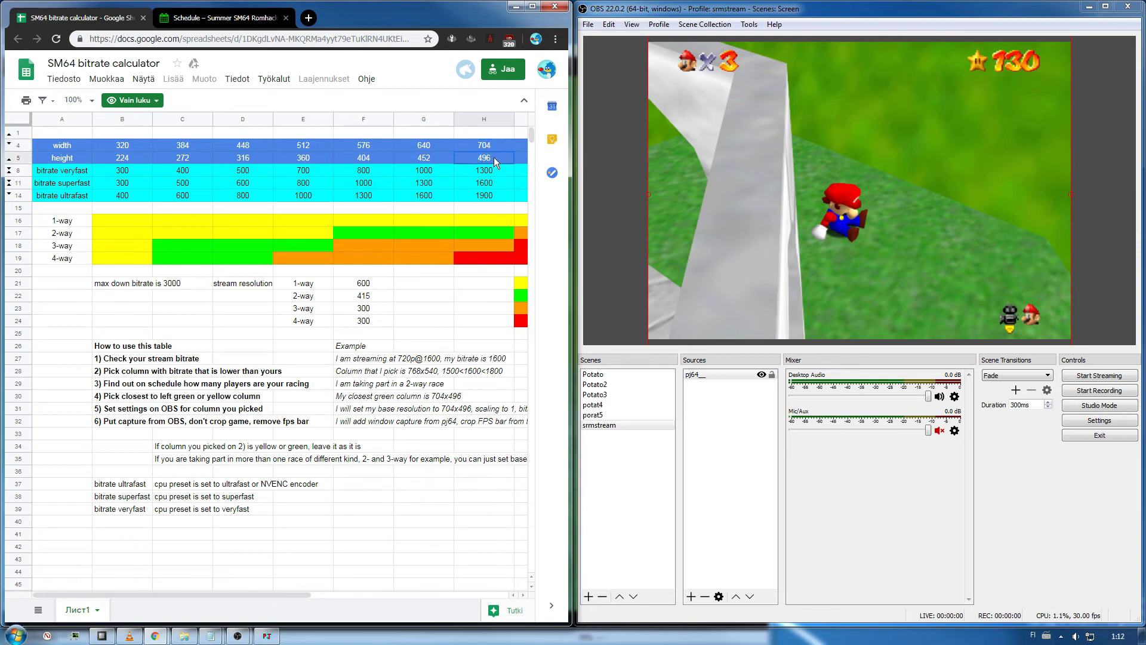
pyautogui.click(380, 148)
pyautogui.click(377, 156)
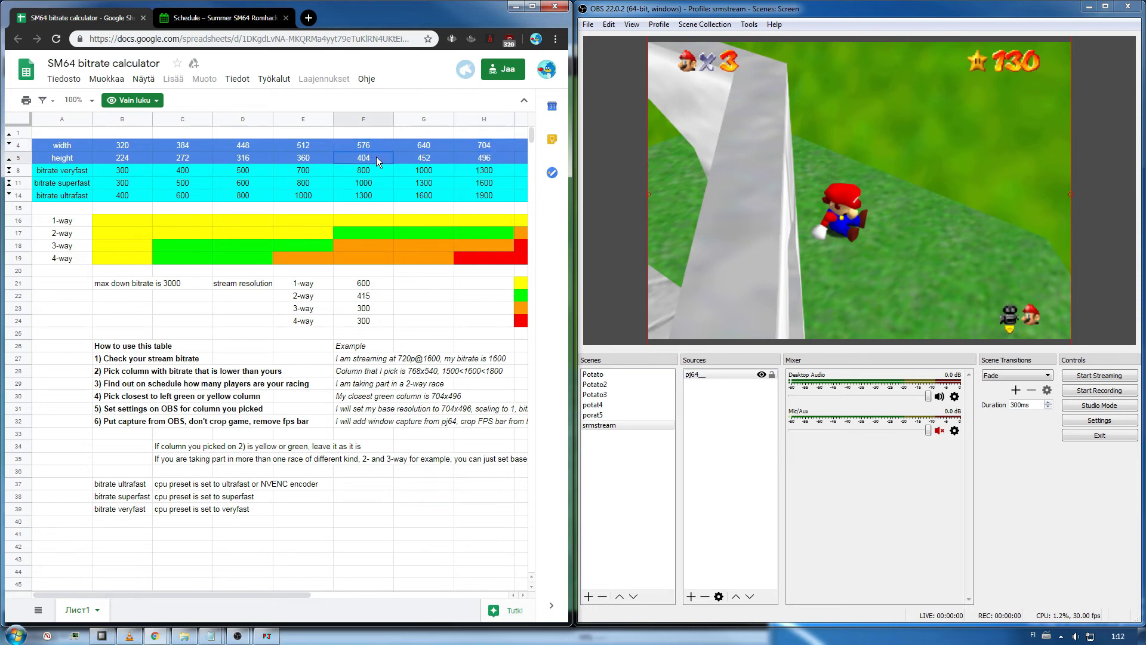
pyautogui.click(320, 145)
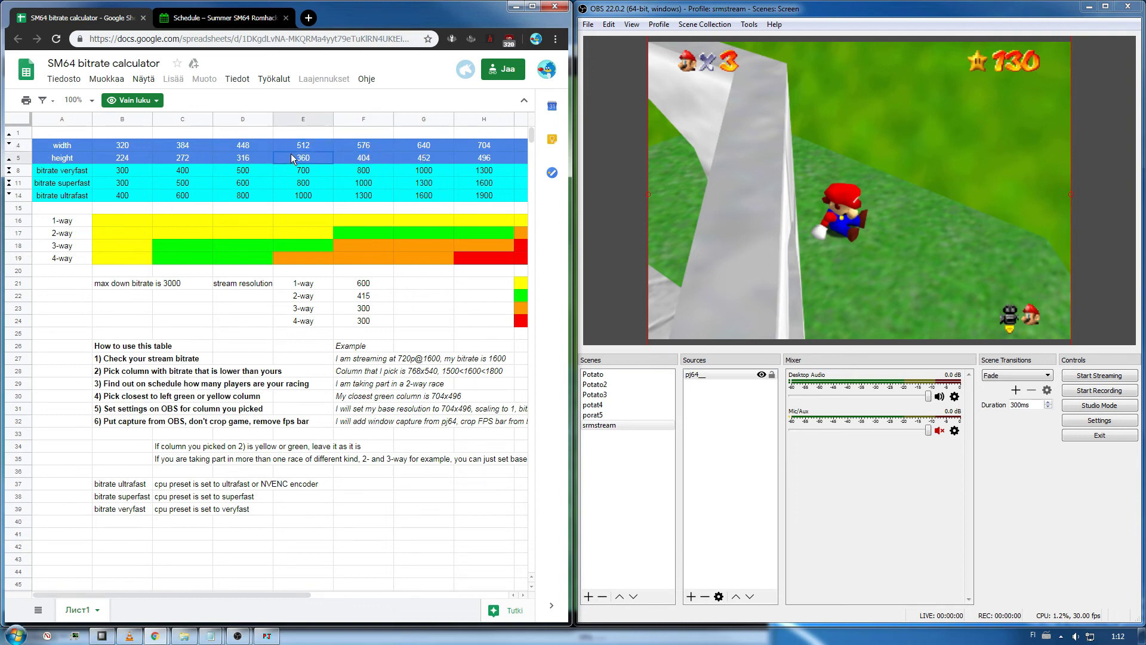
# Step: In the bitrate calculator sheet, check the 576x404 column height and the veryfast and ultrafast bitrate rows
pyautogui.click(376, 159)
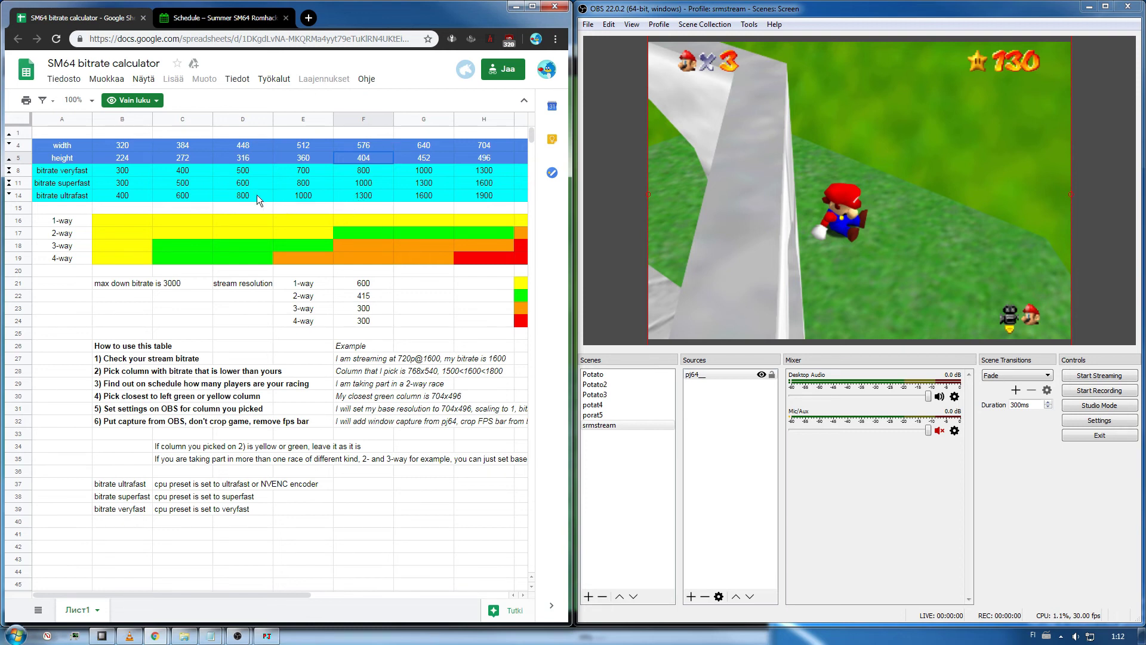
pyautogui.click(77, 170)
pyautogui.click(76, 195)
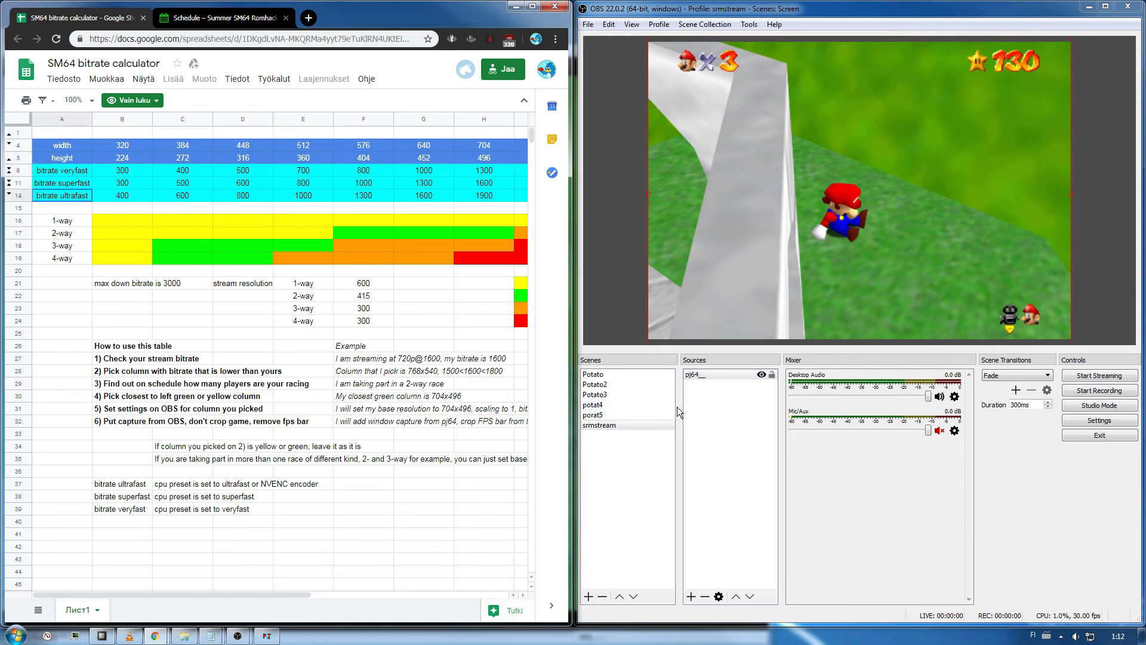
# Step: In the OBS output settings, switch the output mode to Advanced and set the CPU usage preset to ultrafast
pyautogui.click(1084, 421)
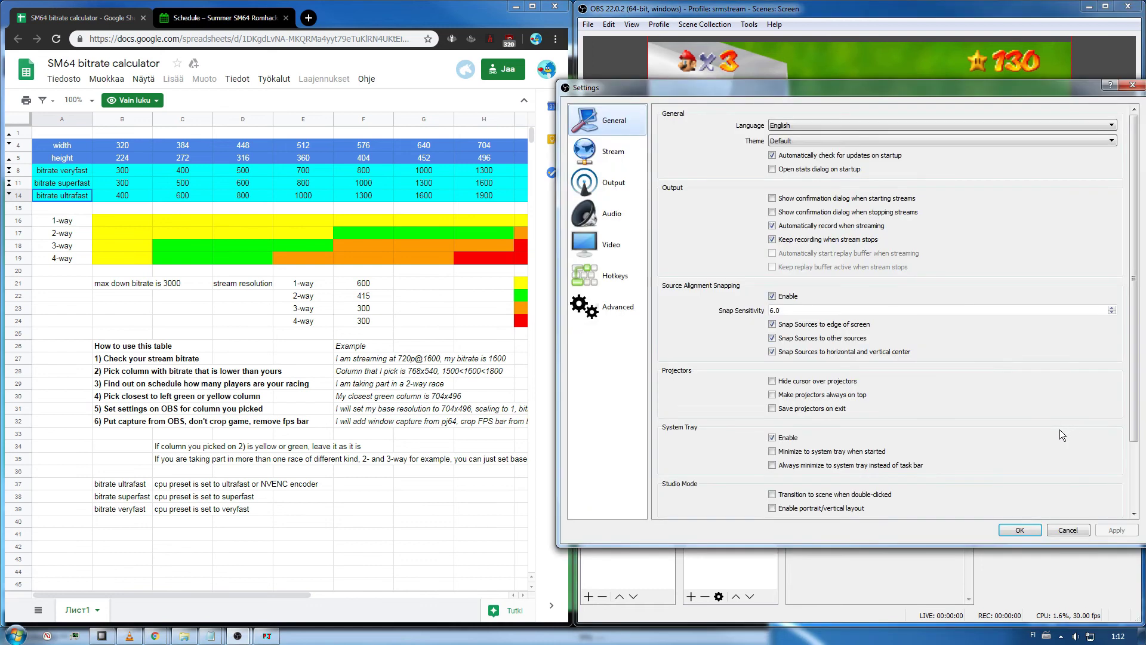
pyautogui.click(610, 183)
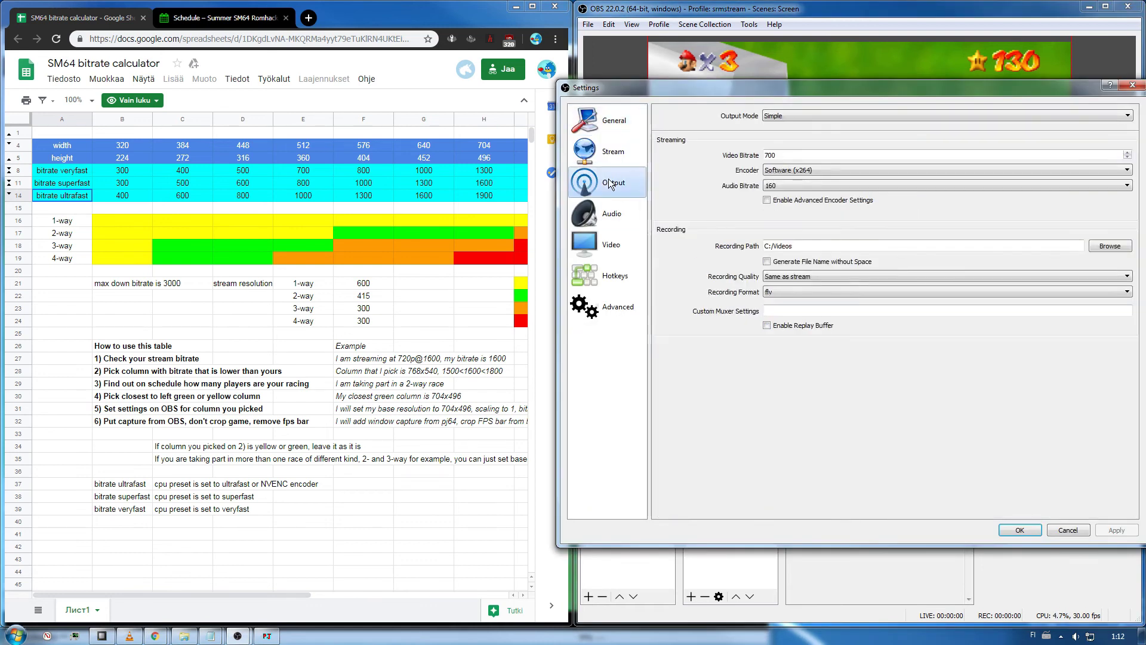
pyautogui.click(780, 117)
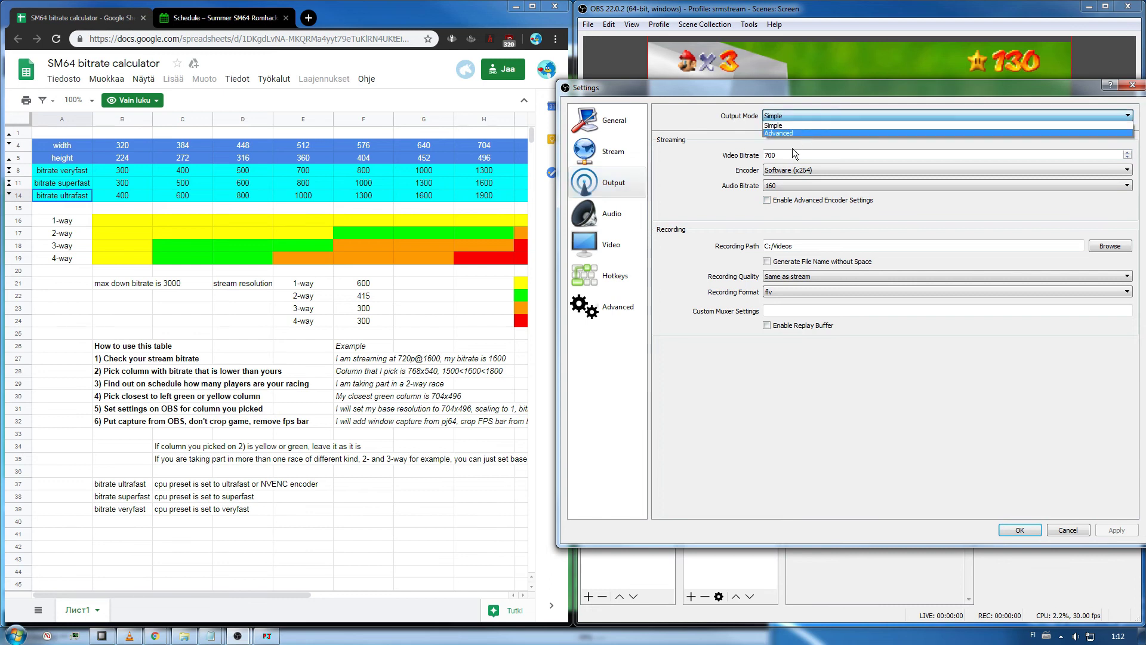
pyautogui.click(794, 132)
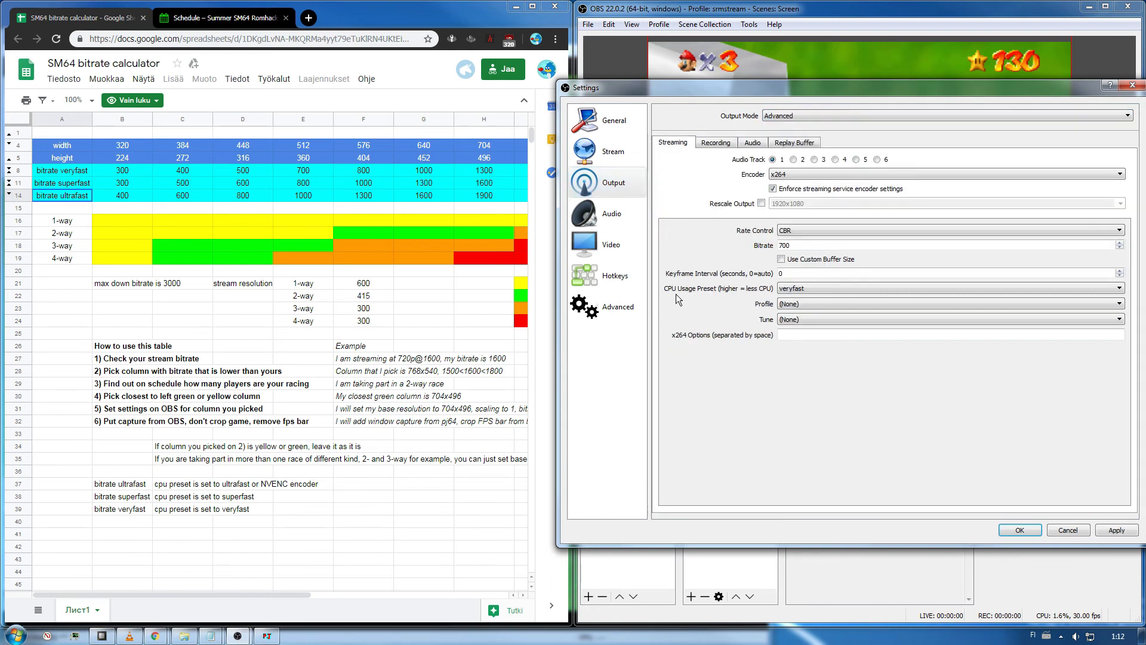
pyautogui.click(813, 291)
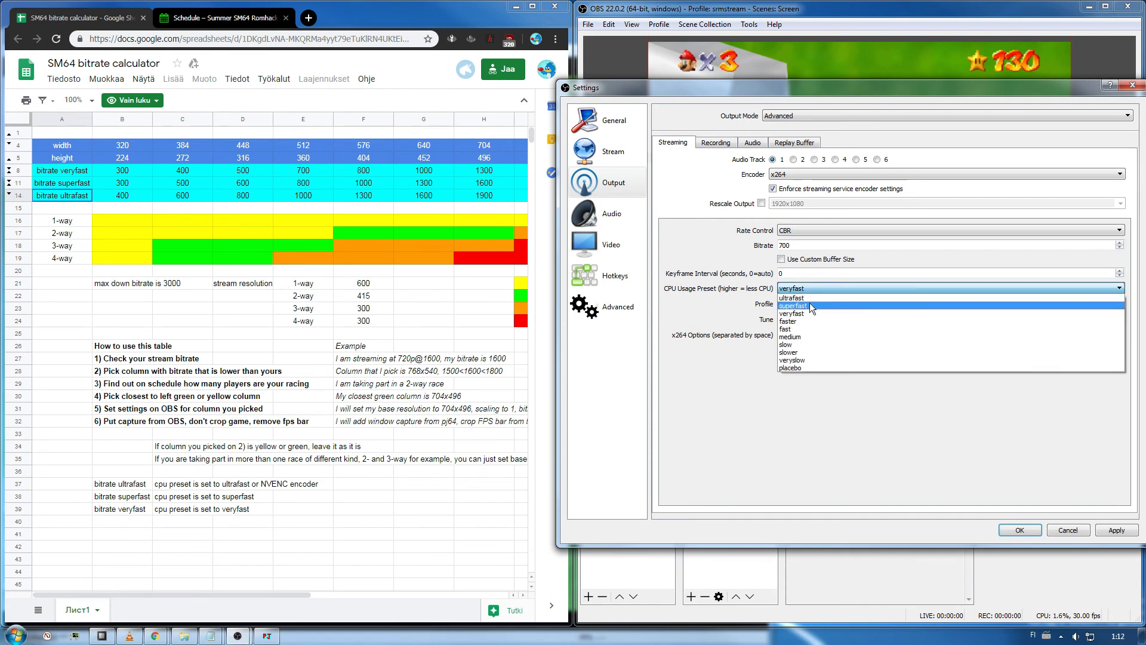
pyautogui.click(809, 297)
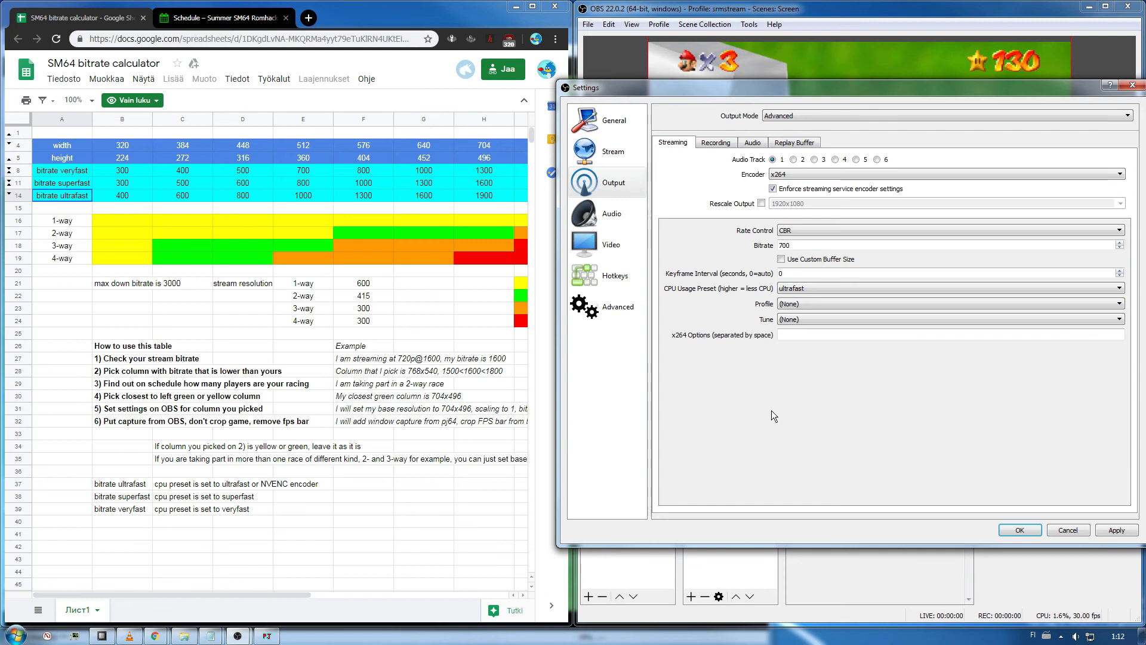
# Step: Examine the streaming bitrate value and the list of available CPU usage presets
pyautogui.doubleClick(784, 244)
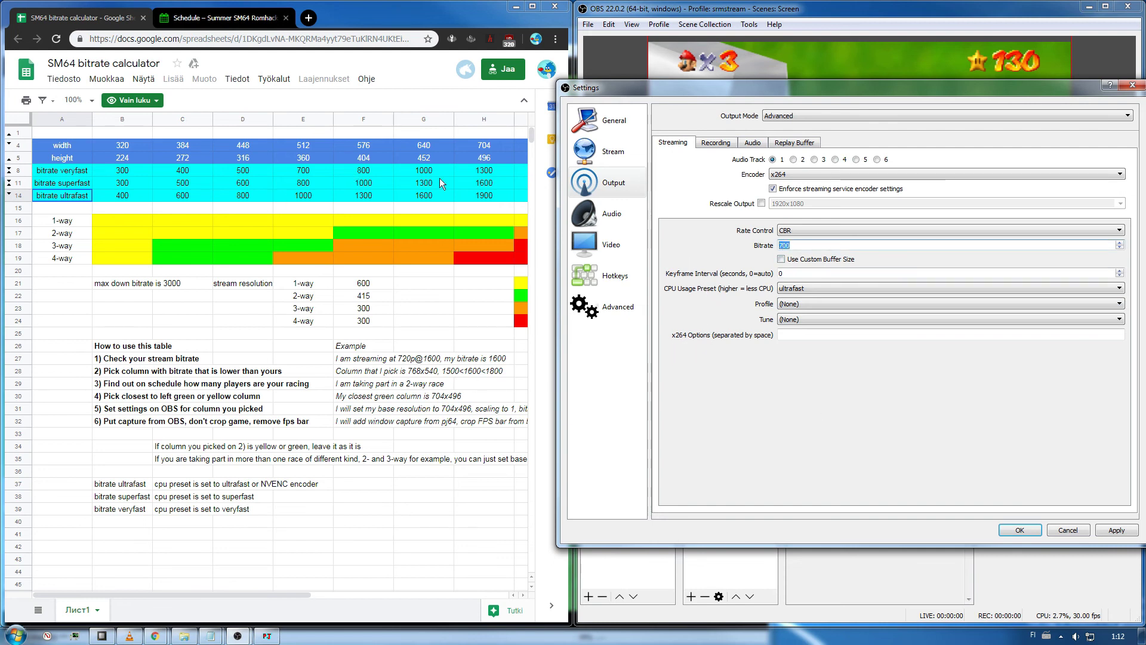
pyautogui.click(800, 289)
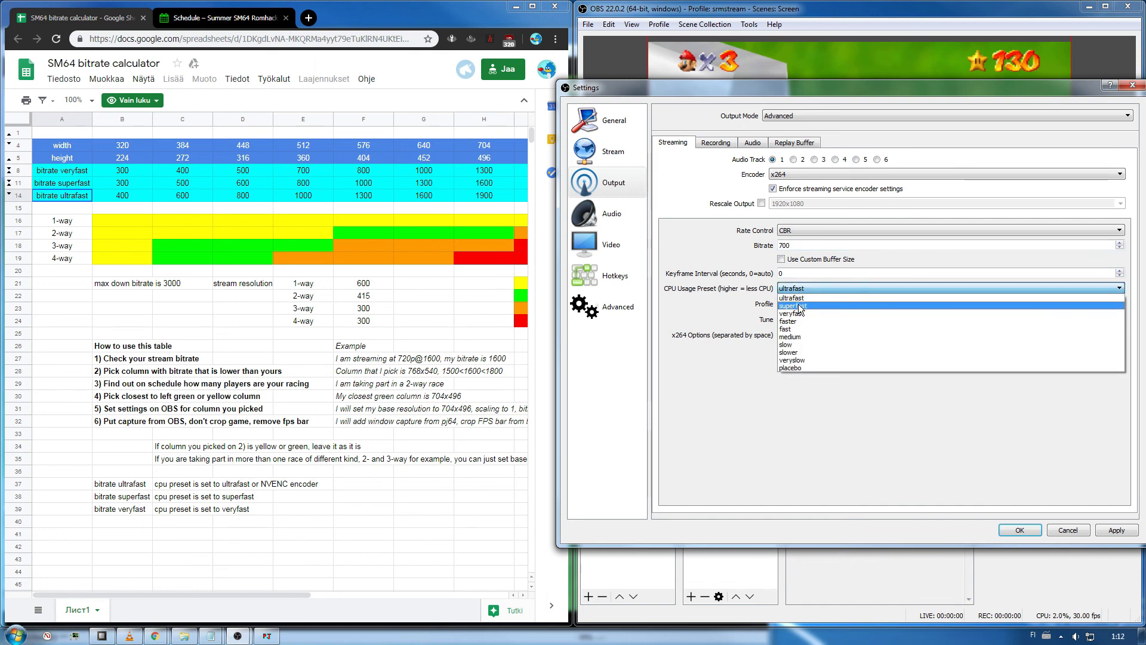
pyautogui.click(819, 285)
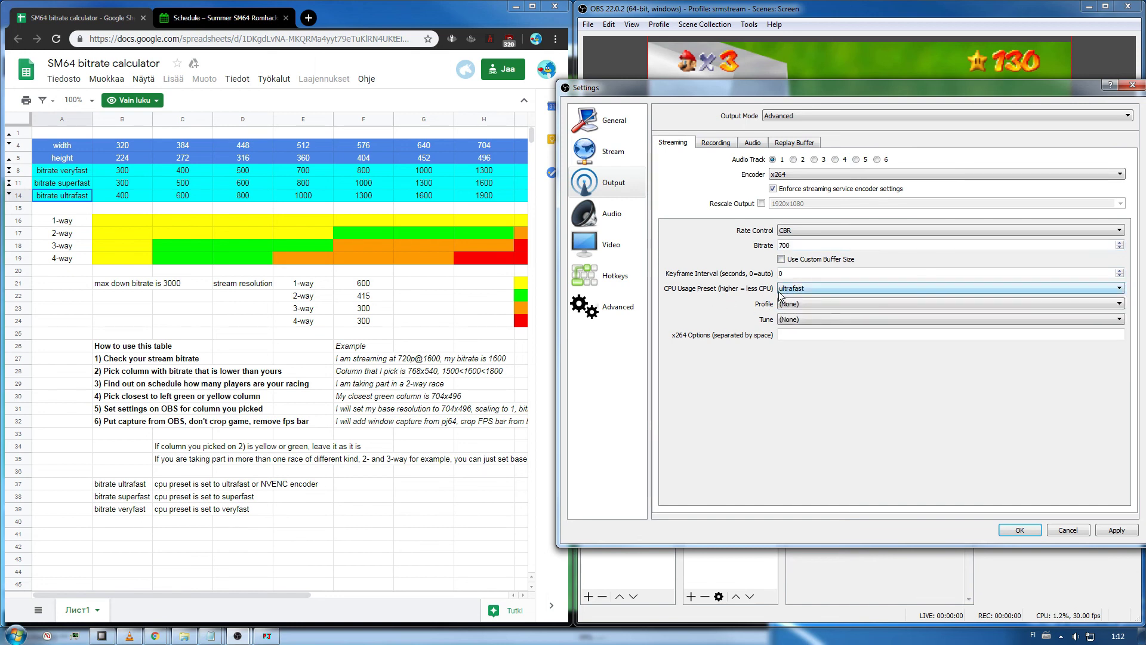
pyautogui.click(819, 285)
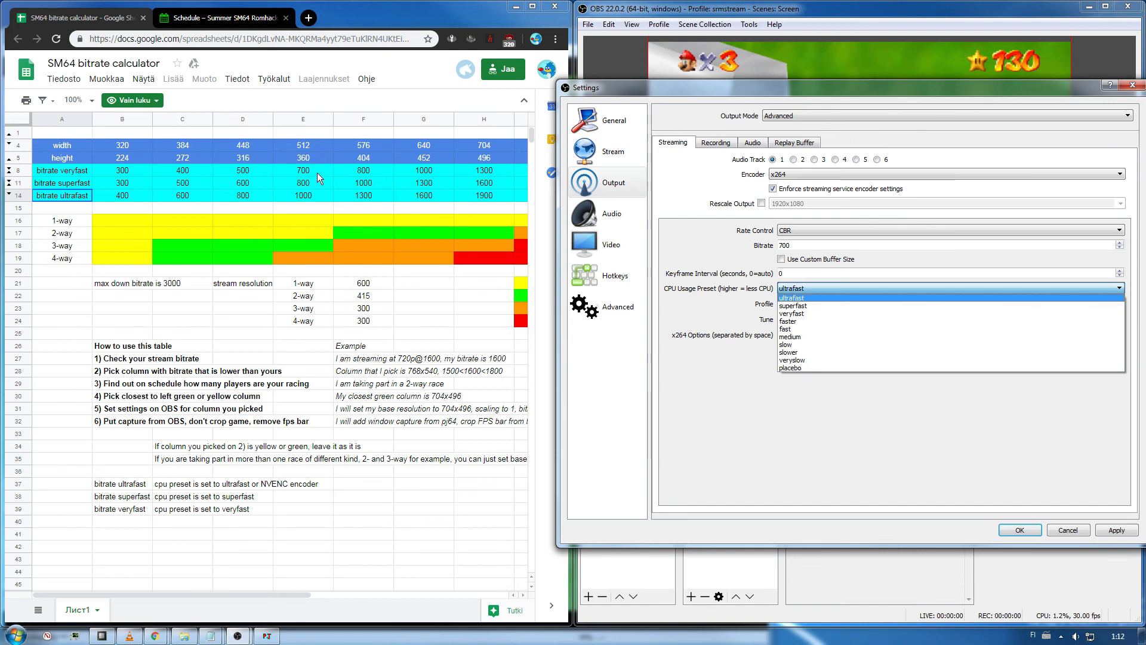
# Step: Set the CPU usage preset to superfast and look up the superfast bitrate for the 576x404 column in the sheet
pyautogui.click(363, 145)
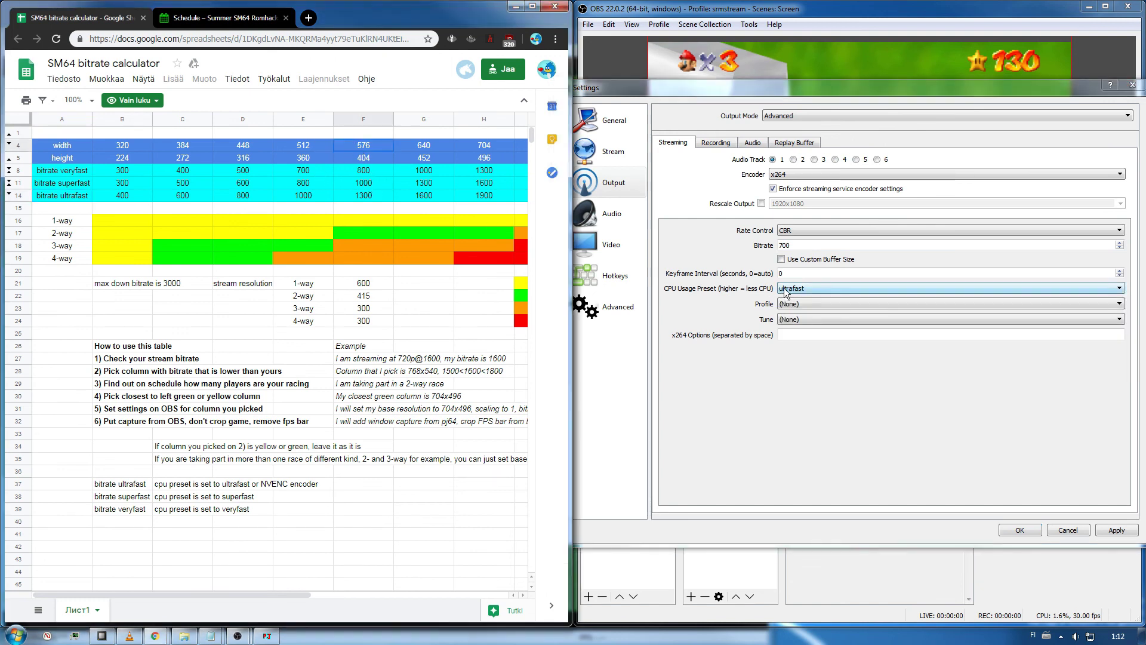
pyautogui.click(786, 291)
pyautogui.click(800, 304)
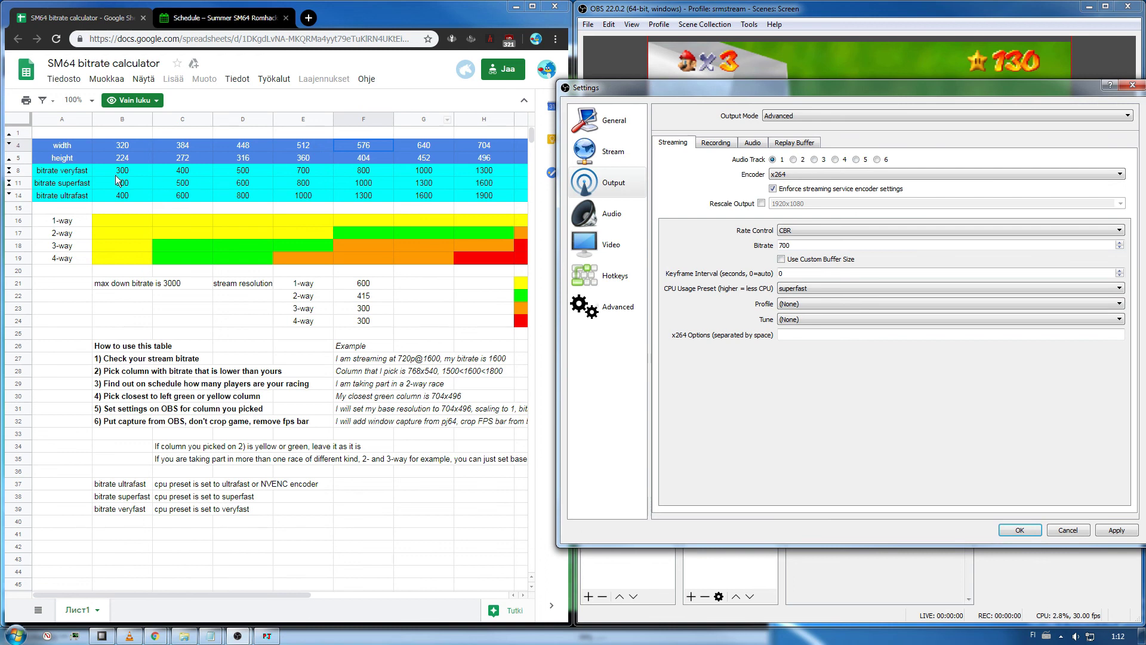
pyautogui.click(77, 183)
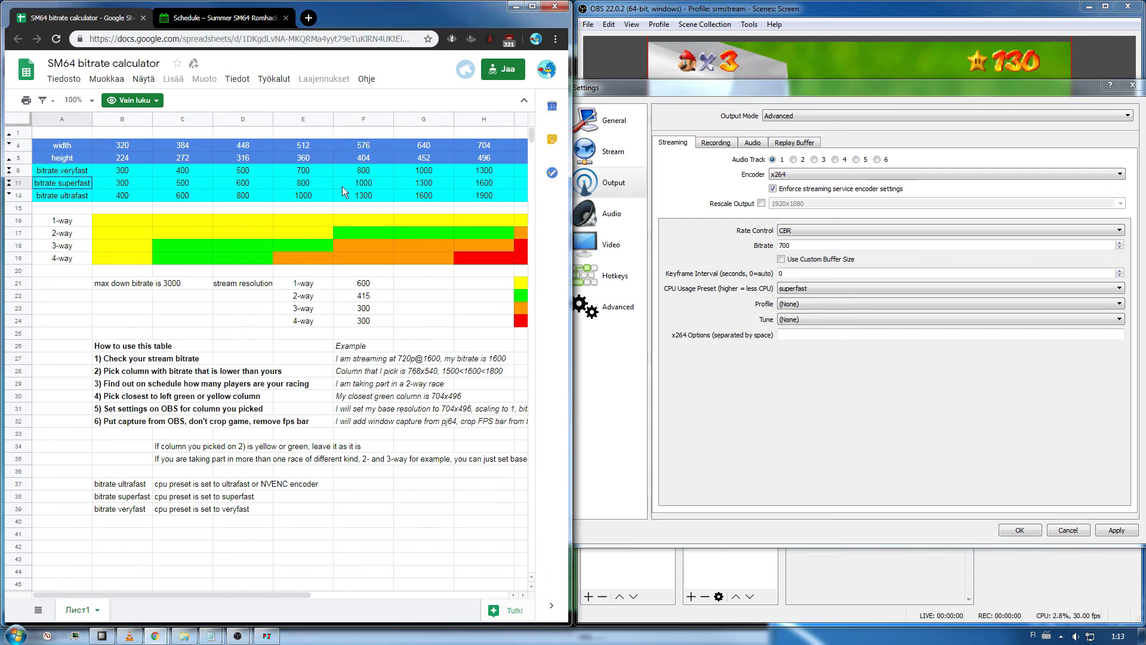
pyautogui.click(375, 184)
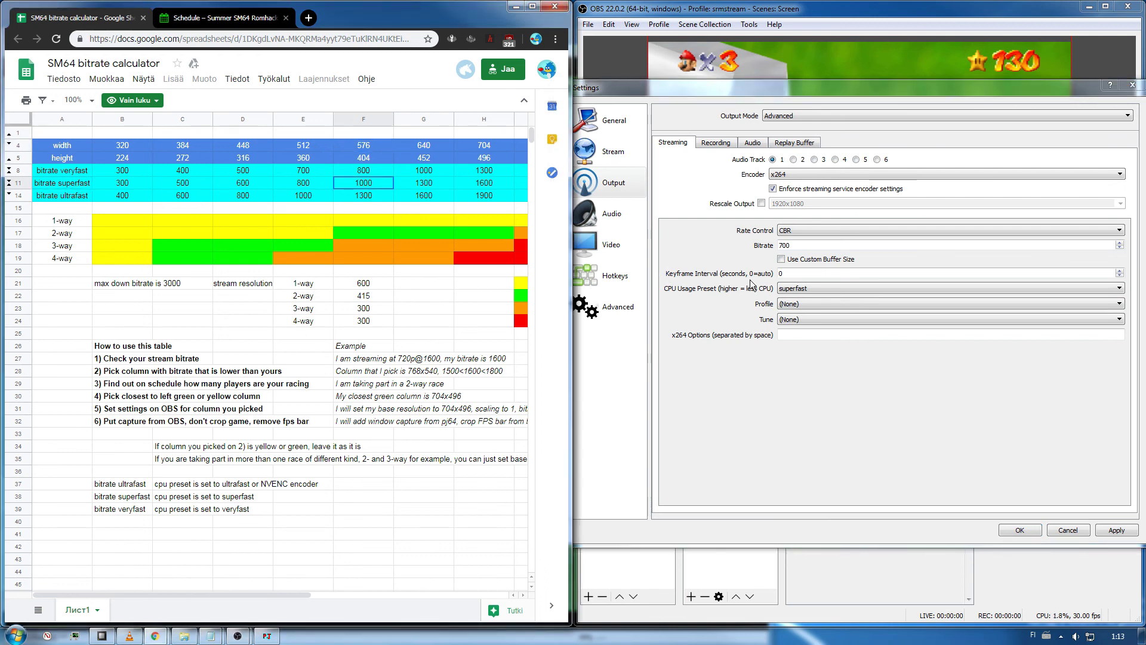
# Step: Set the CPU usage preset to ultrafast and look up the ultrafast bitrate for the 576x404 column in the sheet
pyautogui.click(812, 291)
pyautogui.click(808, 294)
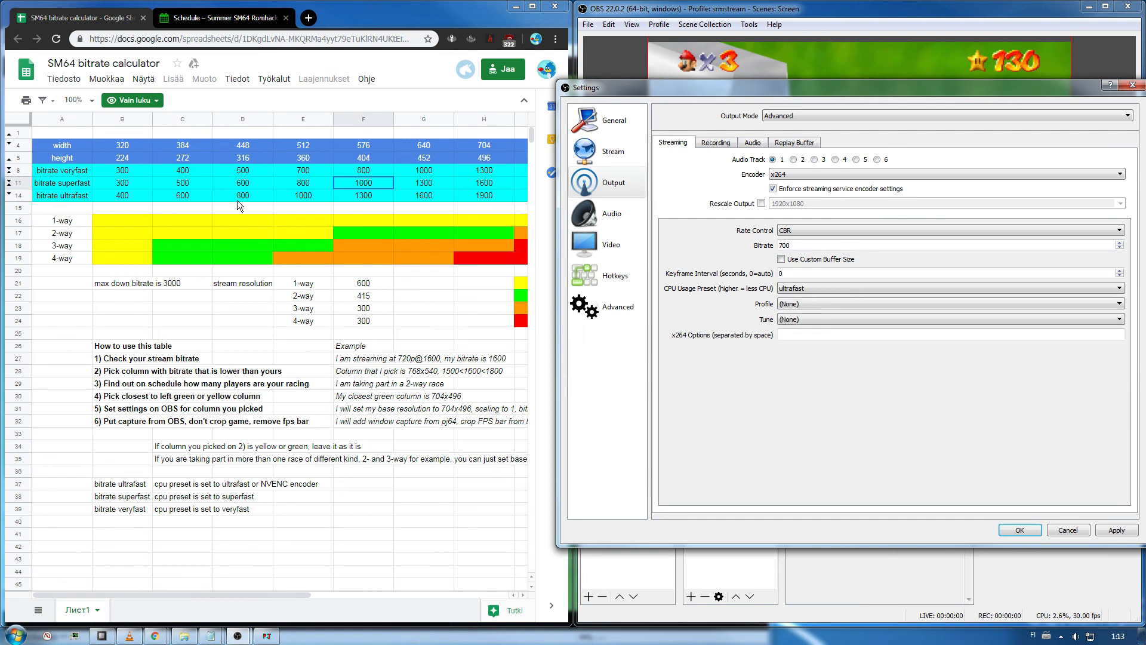
pyautogui.click(357, 195)
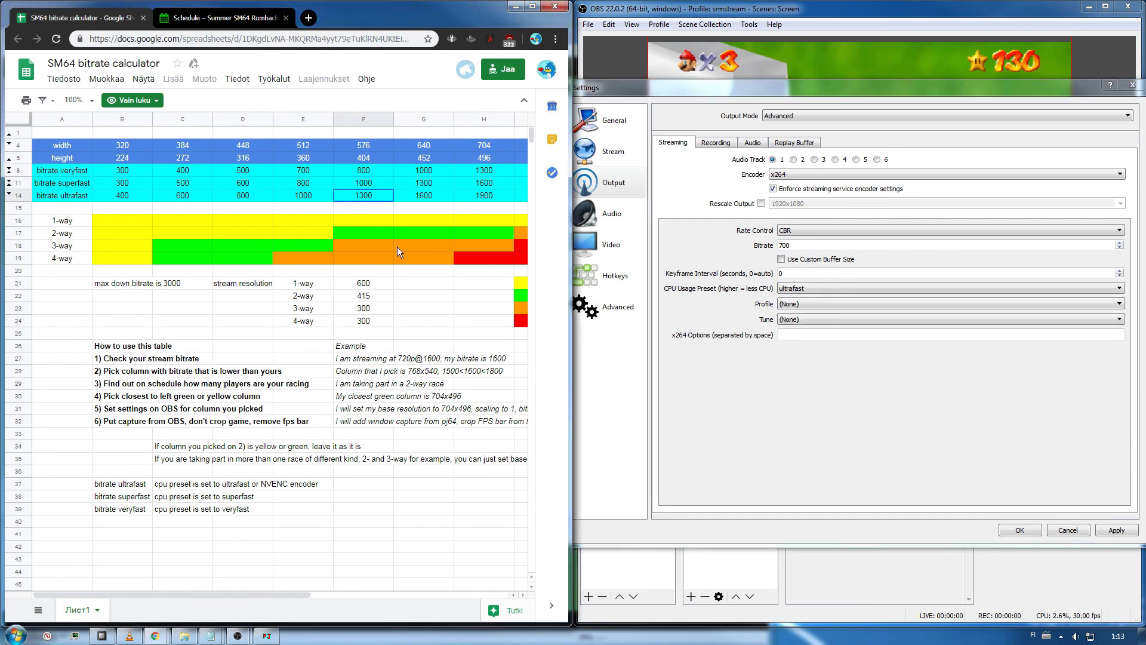